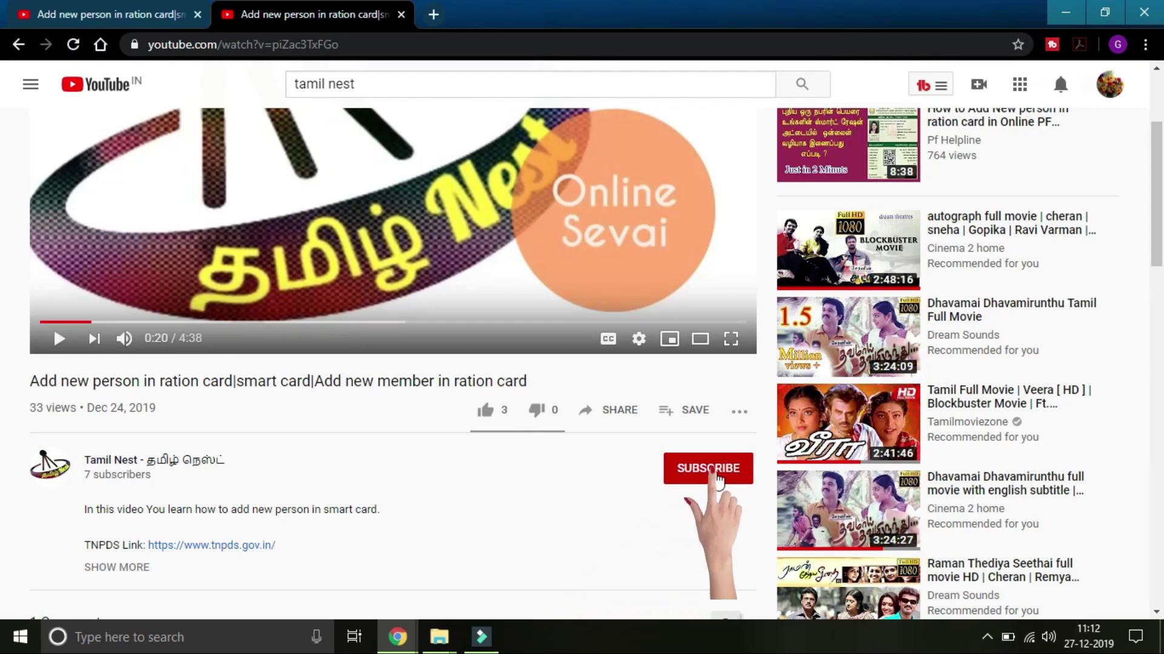
Subscribe to the Tamil Nest channel and open its notification bell setting.
click(718, 479)
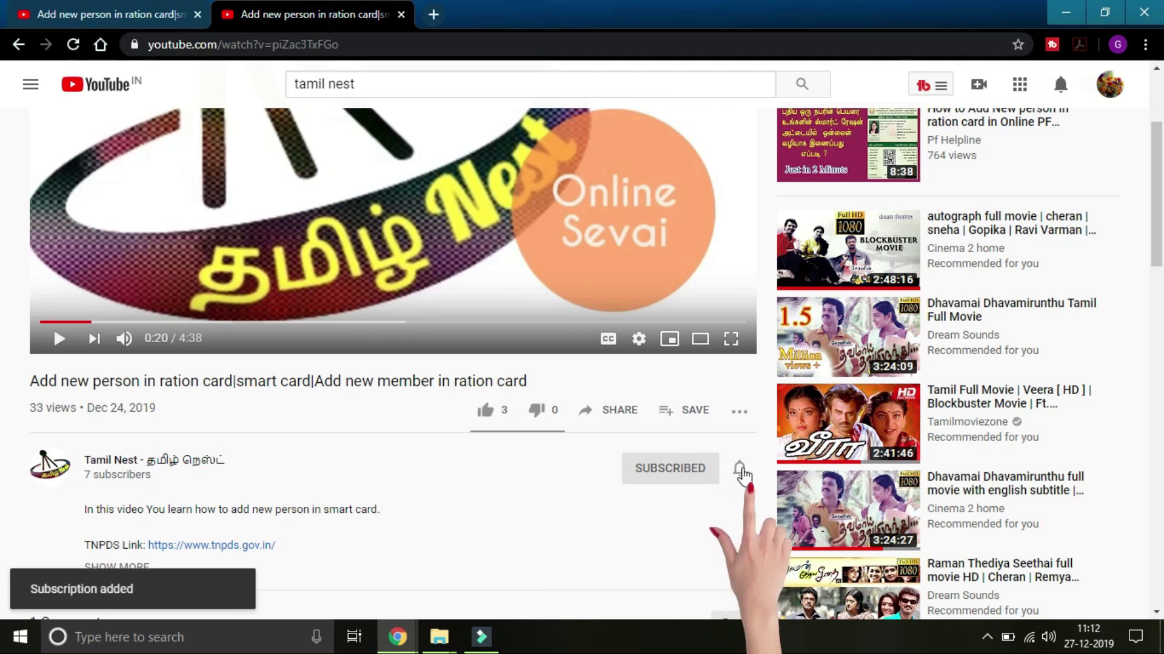
click(740, 469)
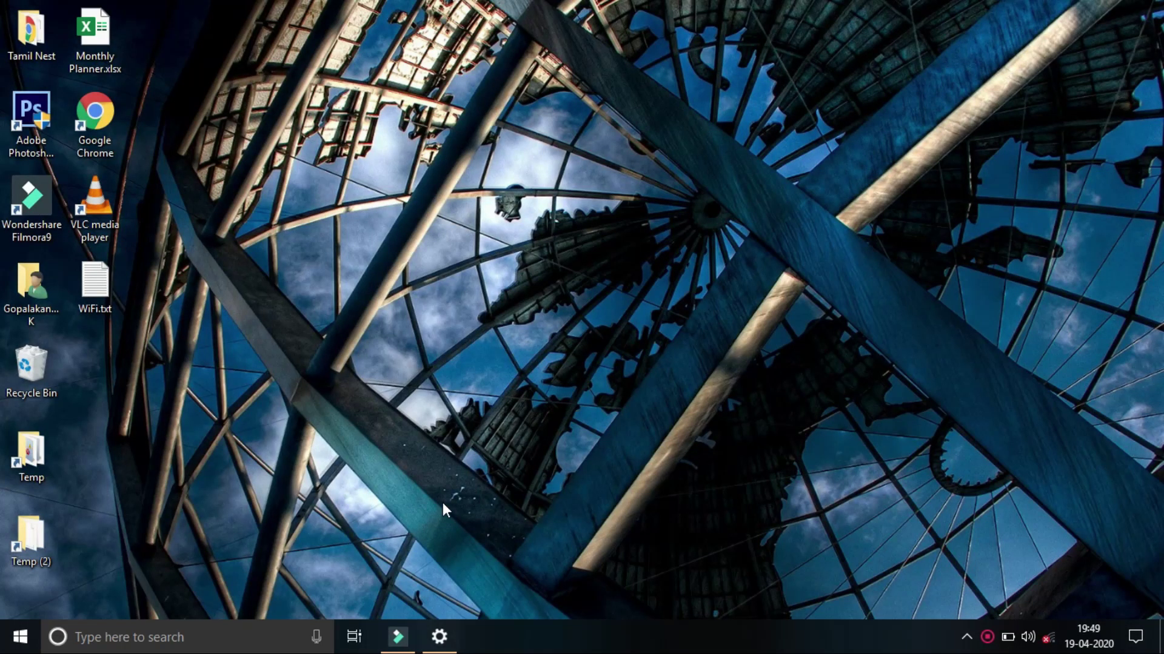
Open the Personalization category of Windows Settings at its Background page.
click(22, 636)
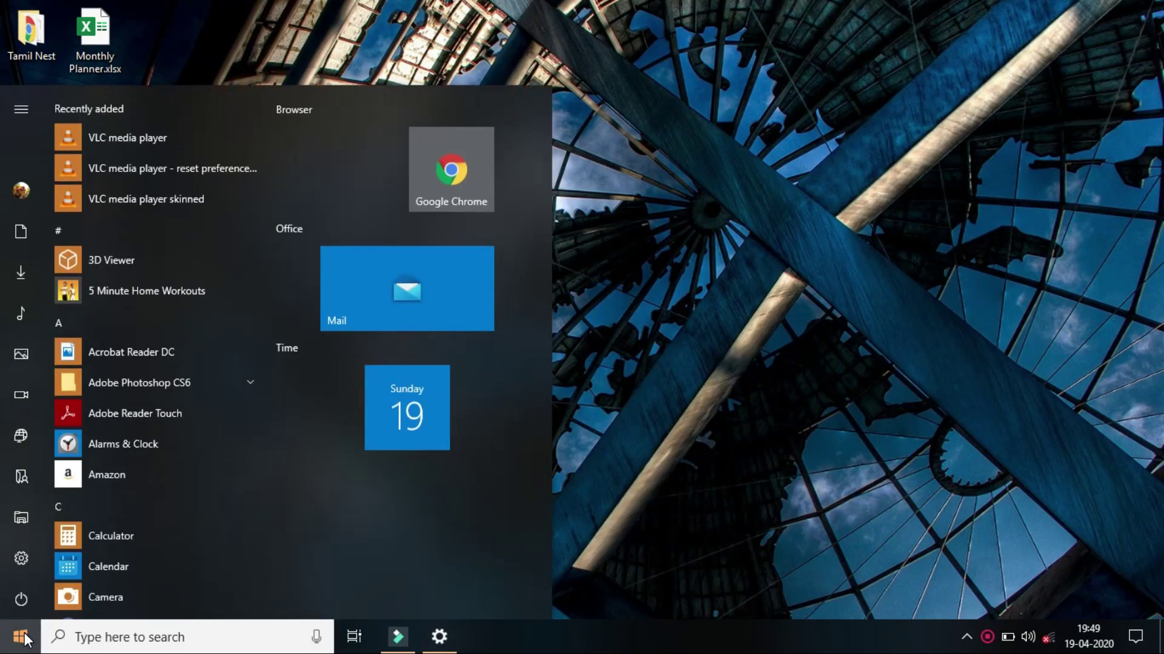
click(25, 562)
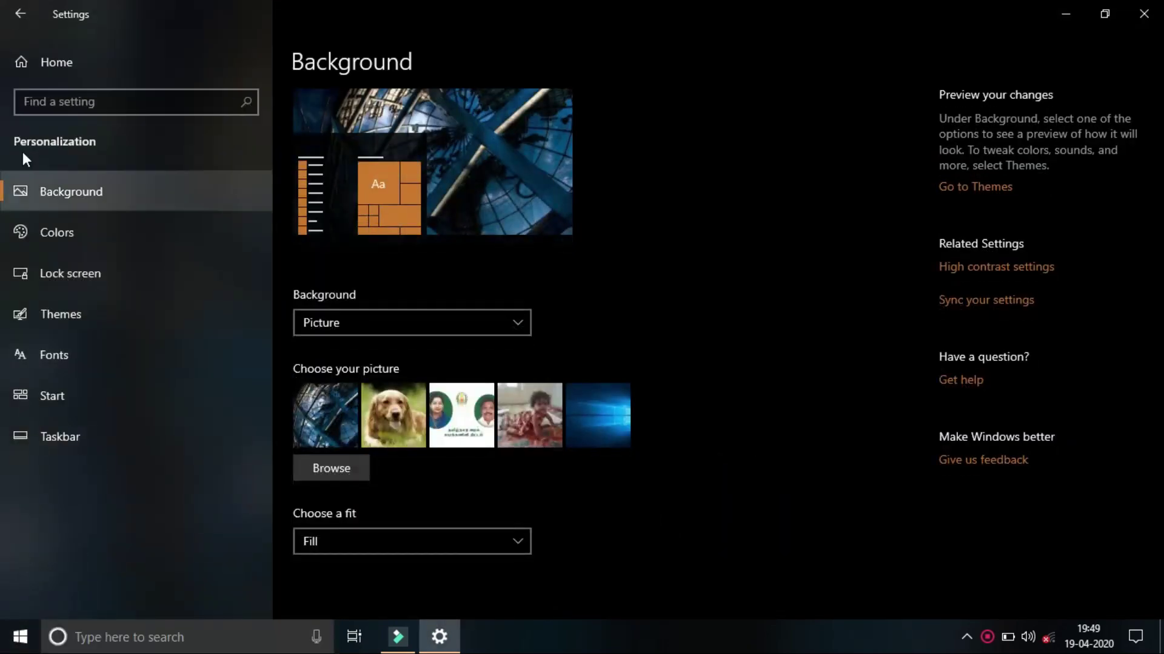
click(31, 58)
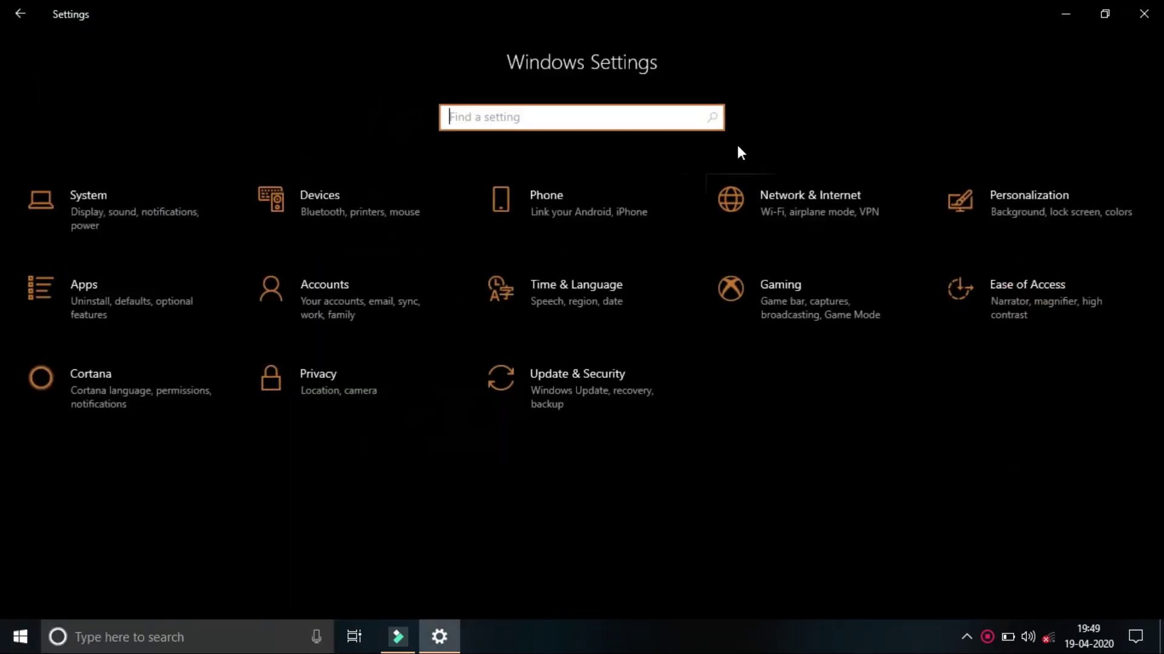
click(1050, 213)
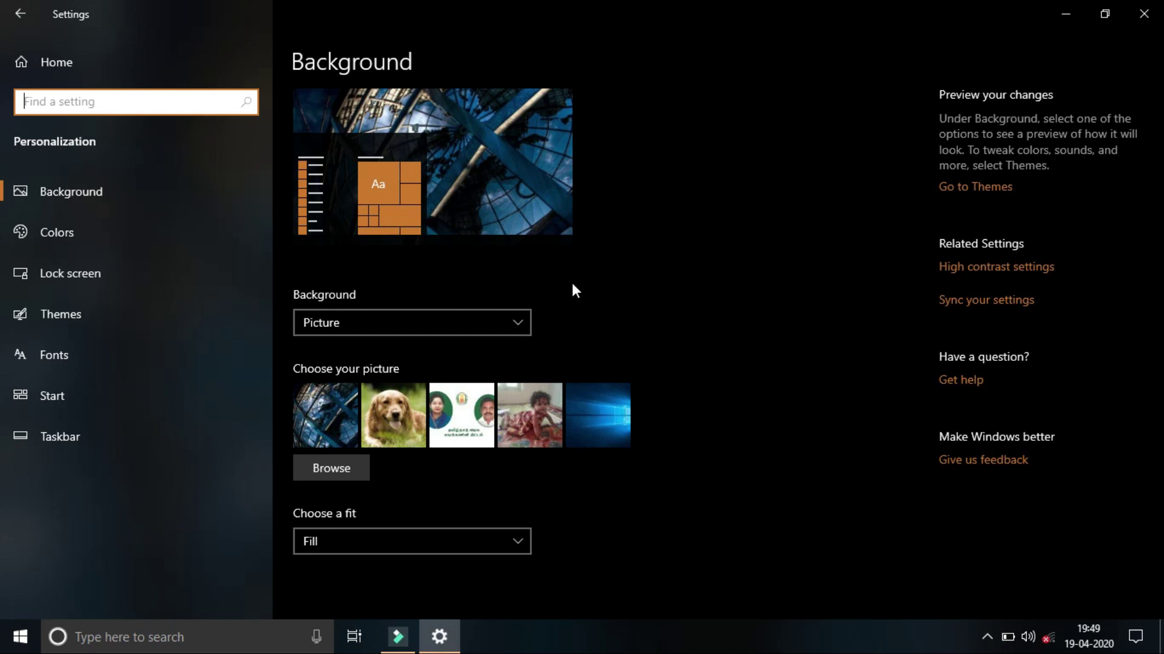
Look through the background types, keep Picture, and view the file dialog for choosing a custom picture without selecting one.
click(517, 321)
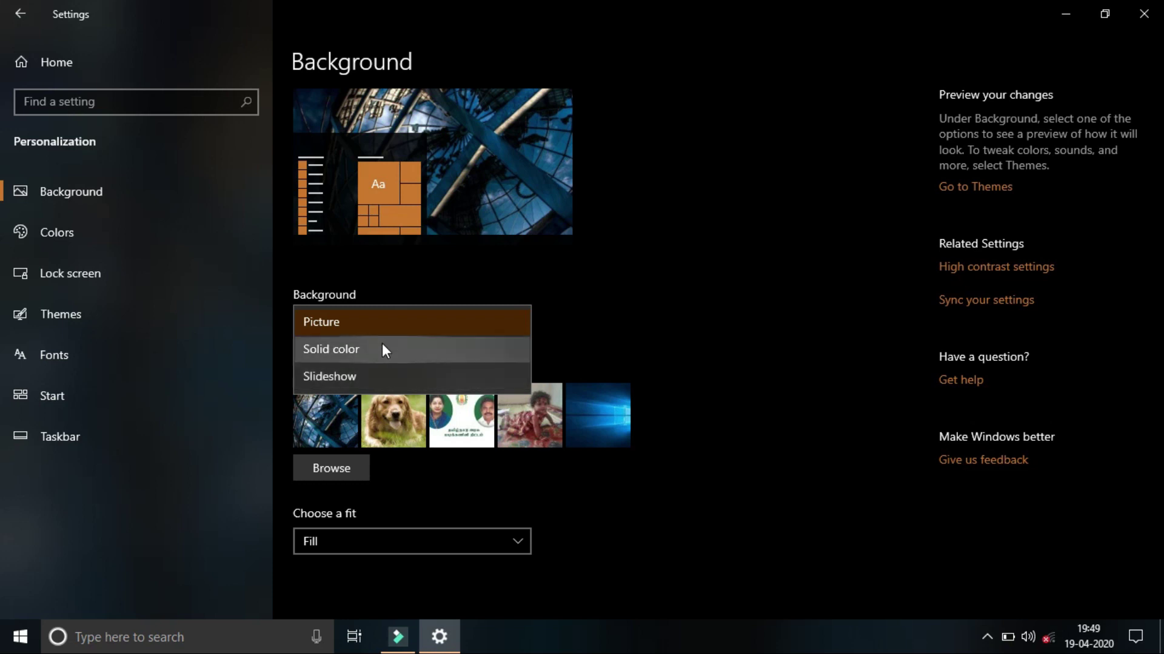
click(376, 322)
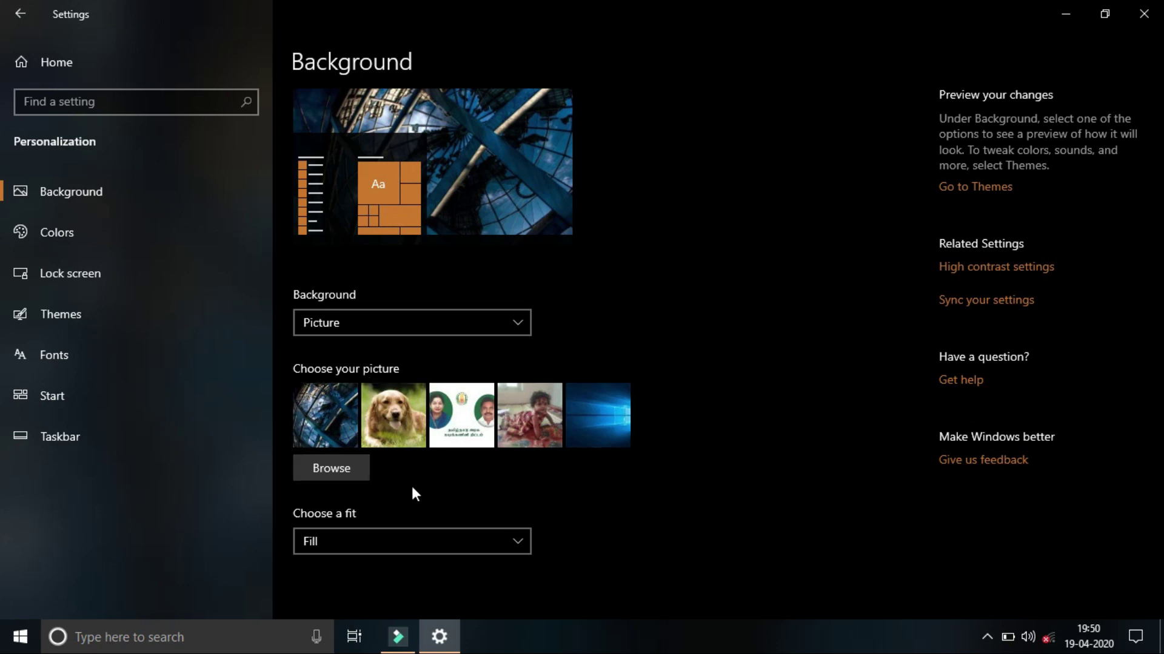
click(354, 476)
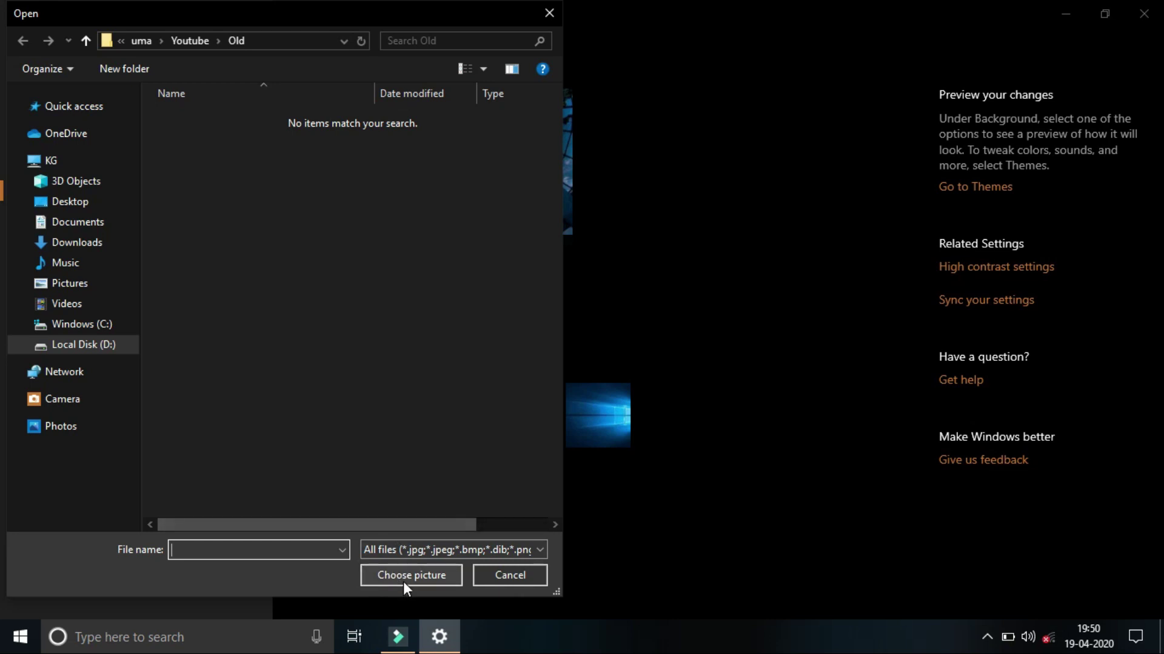
click(503, 574)
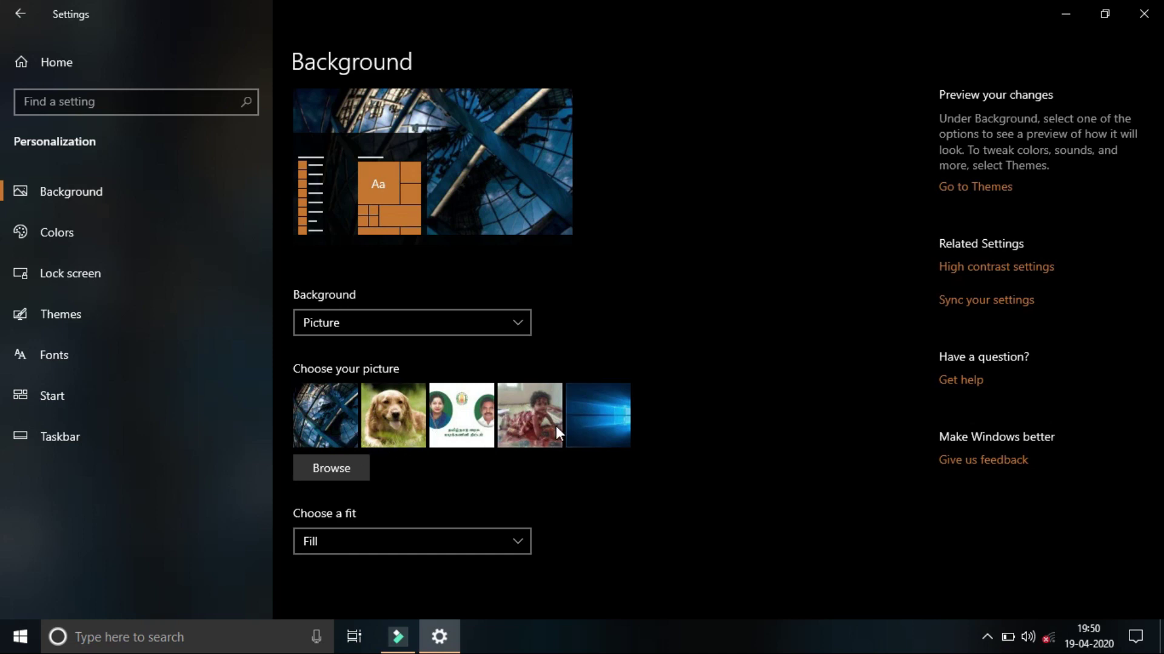
Set the golden retriever picture as the desktop background, check it on the desktop and return to Settings.
click(401, 423)
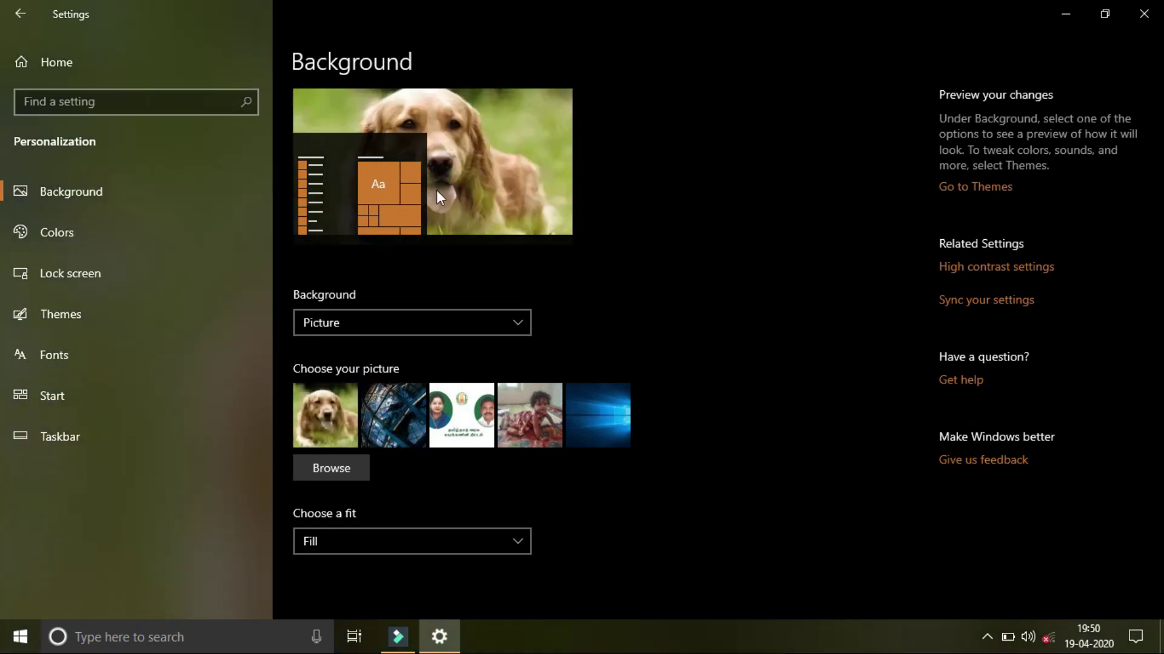
click(1064, 15)
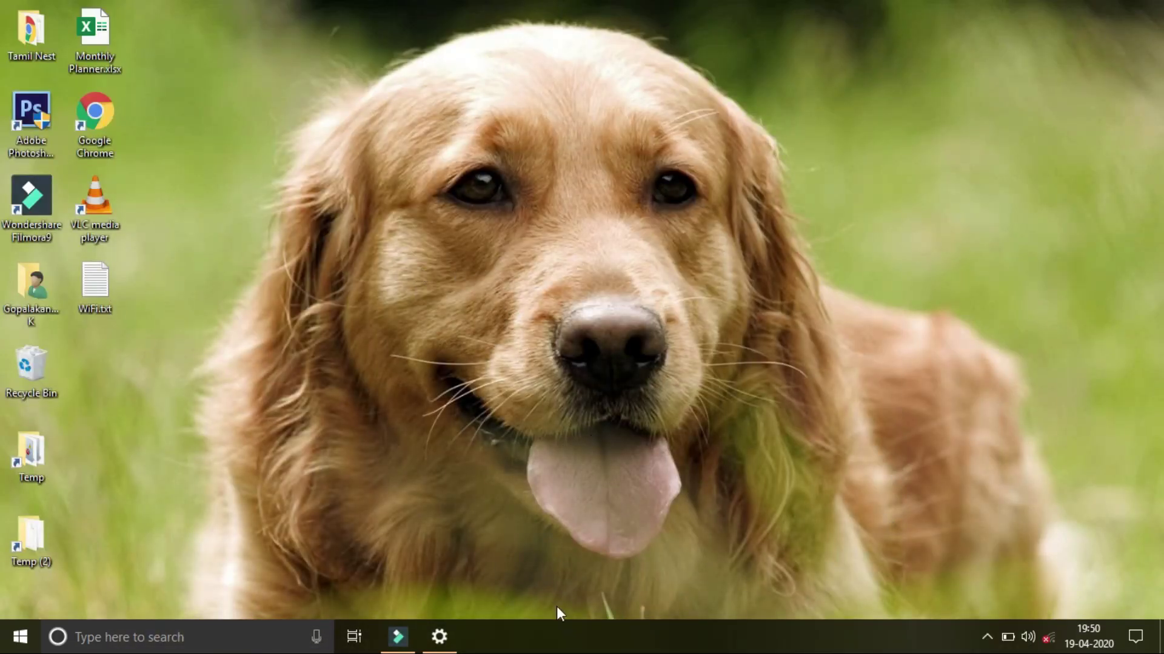
click(440, 636)
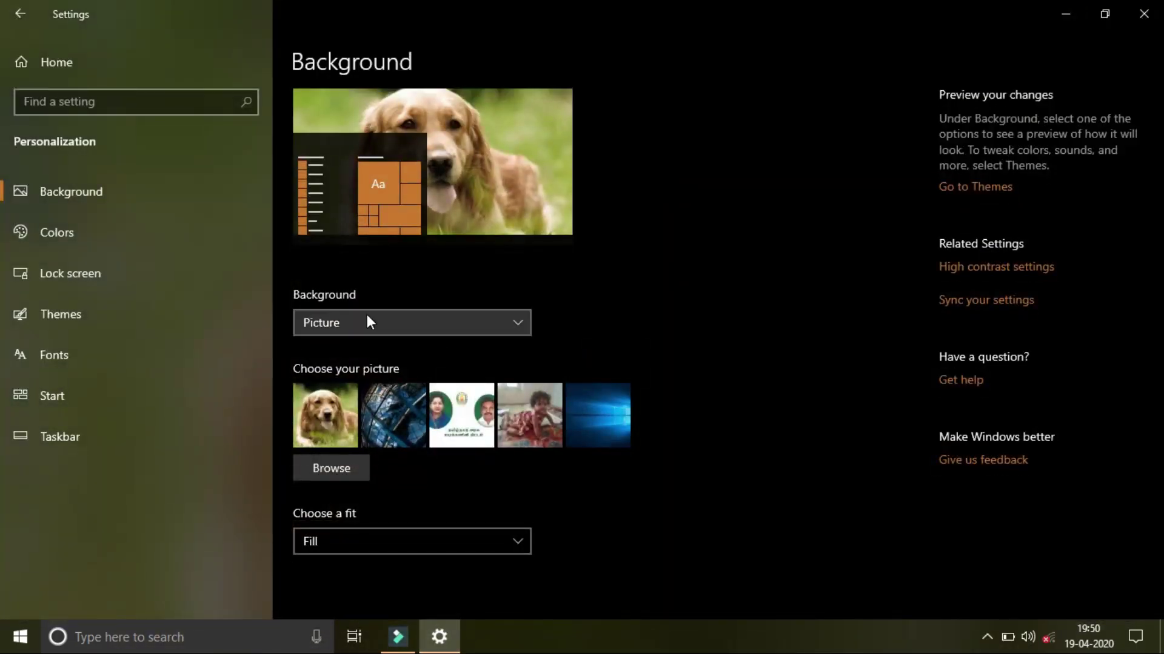
Change the background to a solid bright red color, check it on the desktop and return to Settings.
click(368, 321)
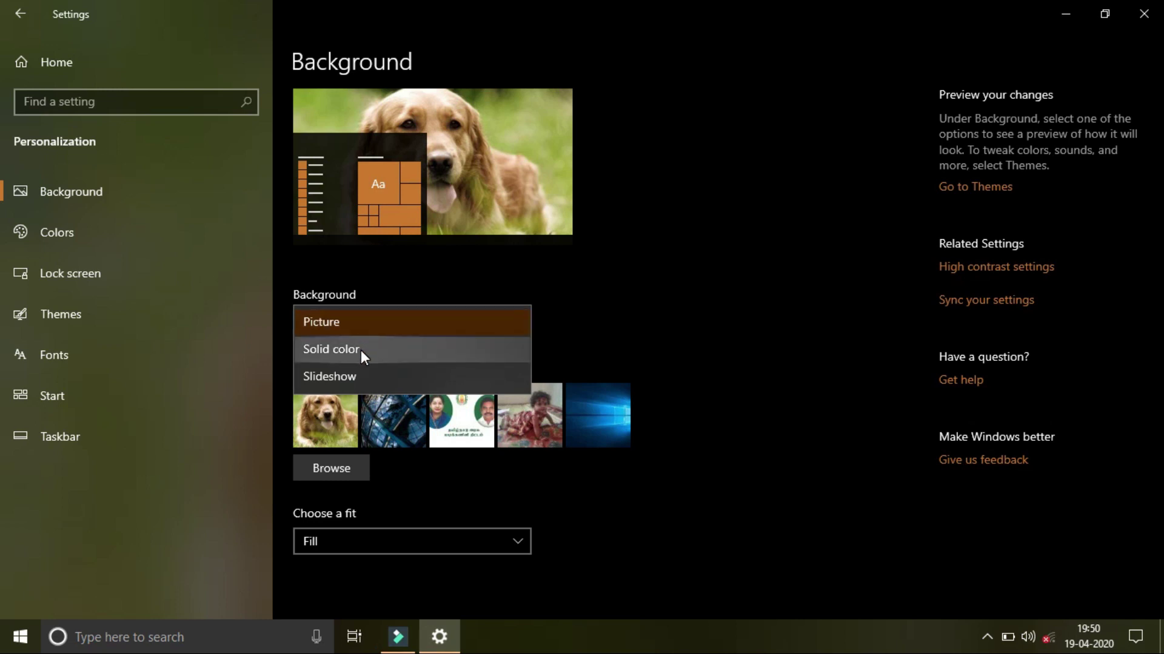
click(361, 350)
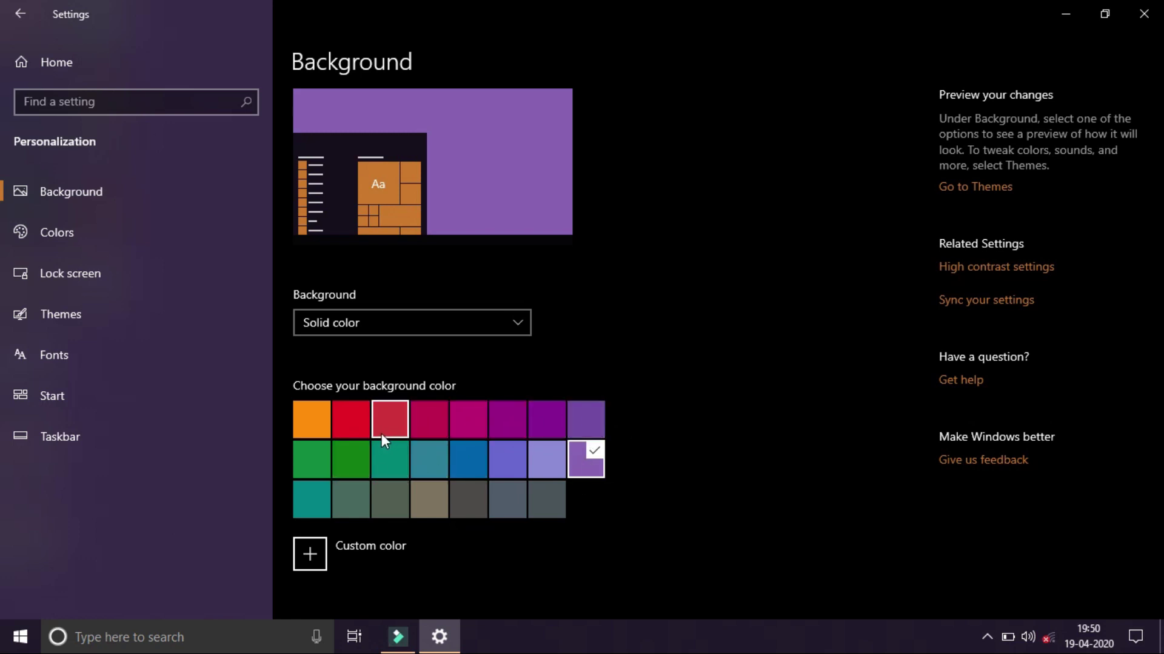
click(347, 420)
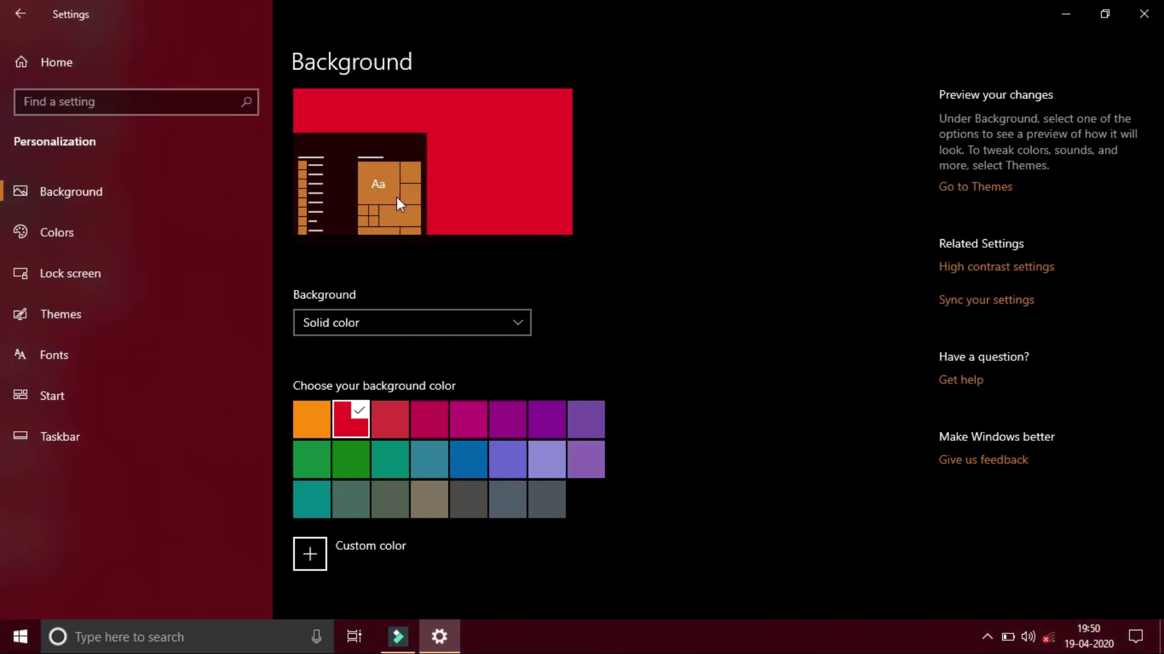
click(1066, 13)
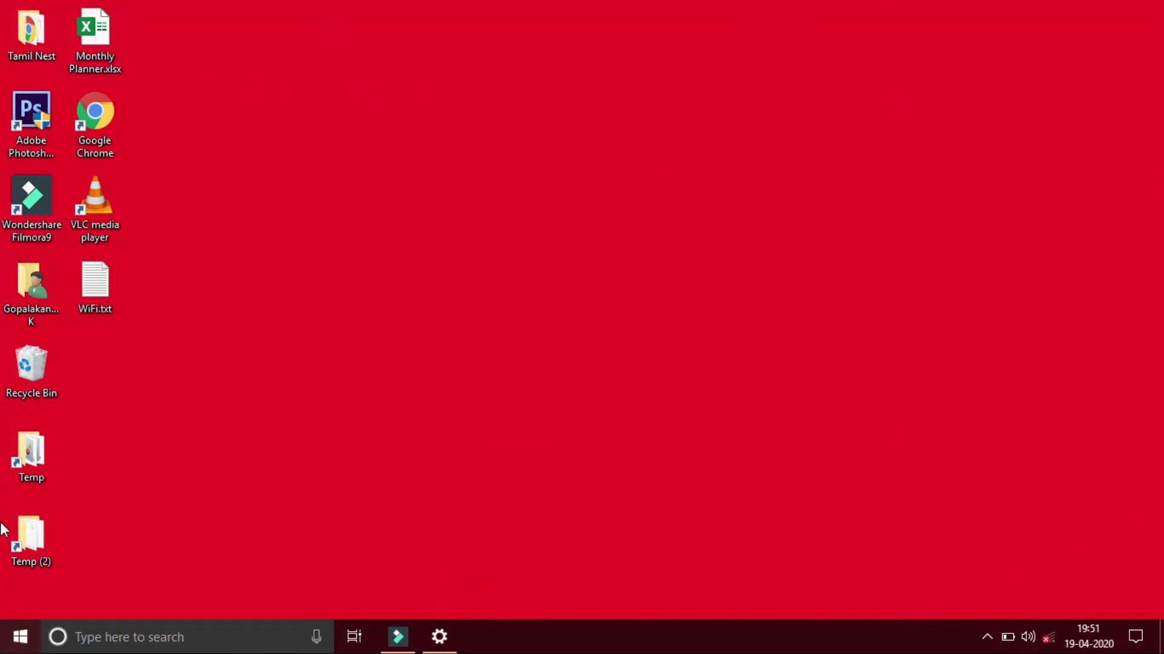
click(439, 636)
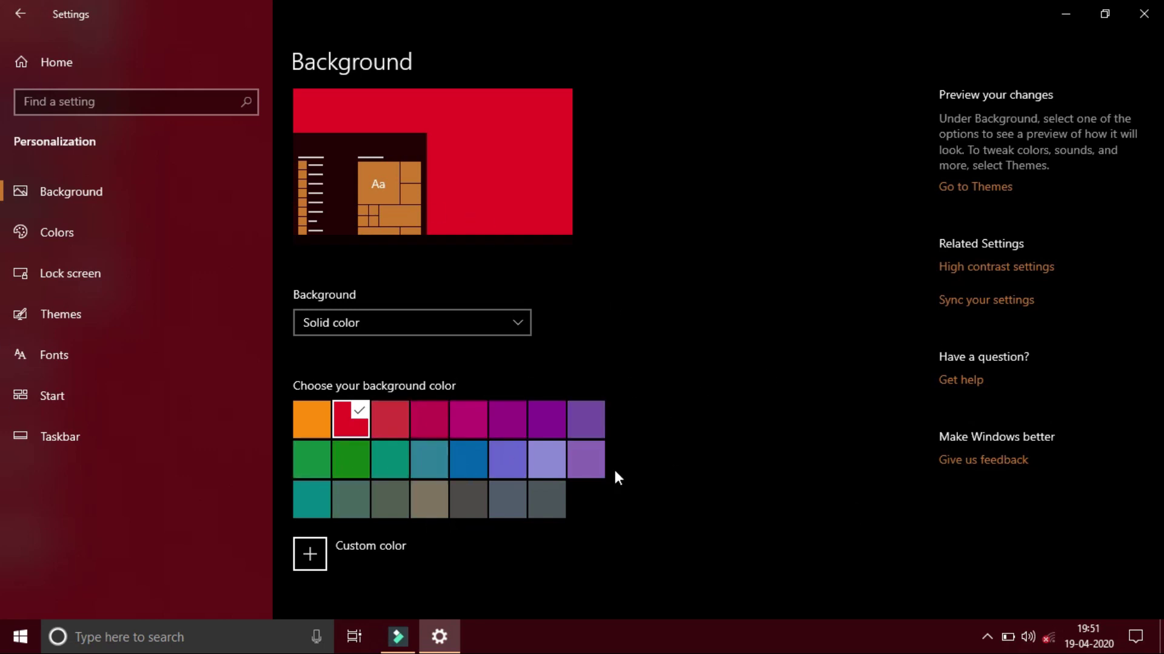
Pick a custom pink as the solid background color.
click(367, 552)
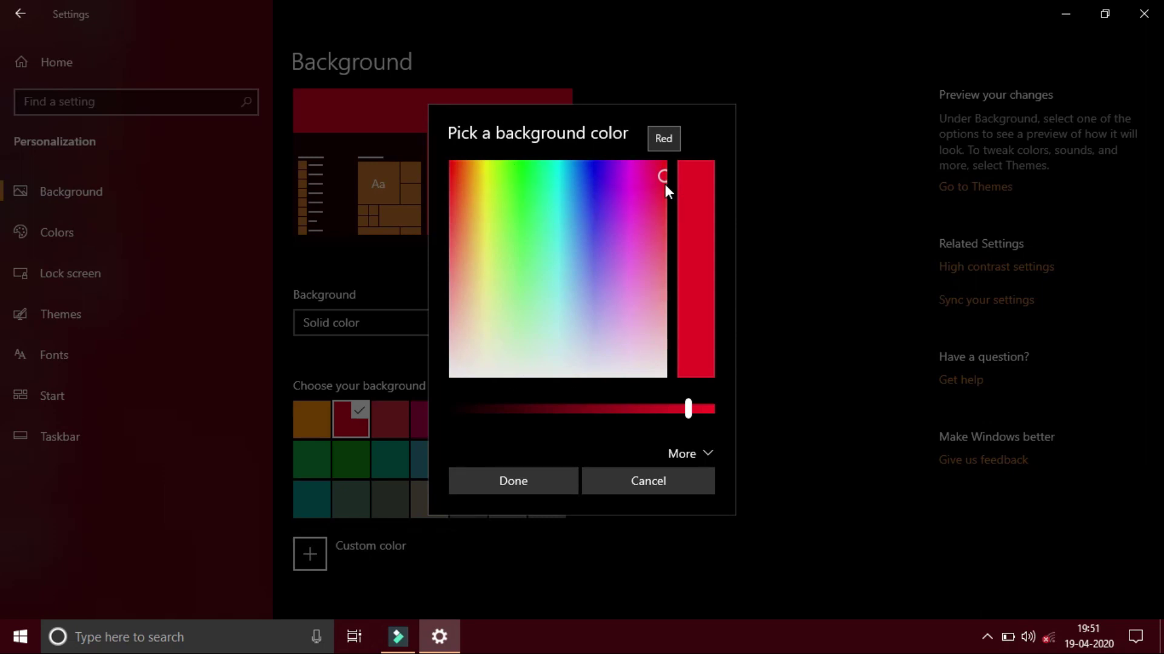
mouse_move(661, 173)
mouse_down()
mouse_move(625, 206)
mouse_move(562, 191)
mouse_move(505, 200)
mouse_move(500, 240)
mouse_move(518, 302)
mouse_move(573, 325)
mouse_move(627, 325)
mouse_move(637, 274)
mouse_move(622, 230)
mouse_move(645, 187)
mouse_up()
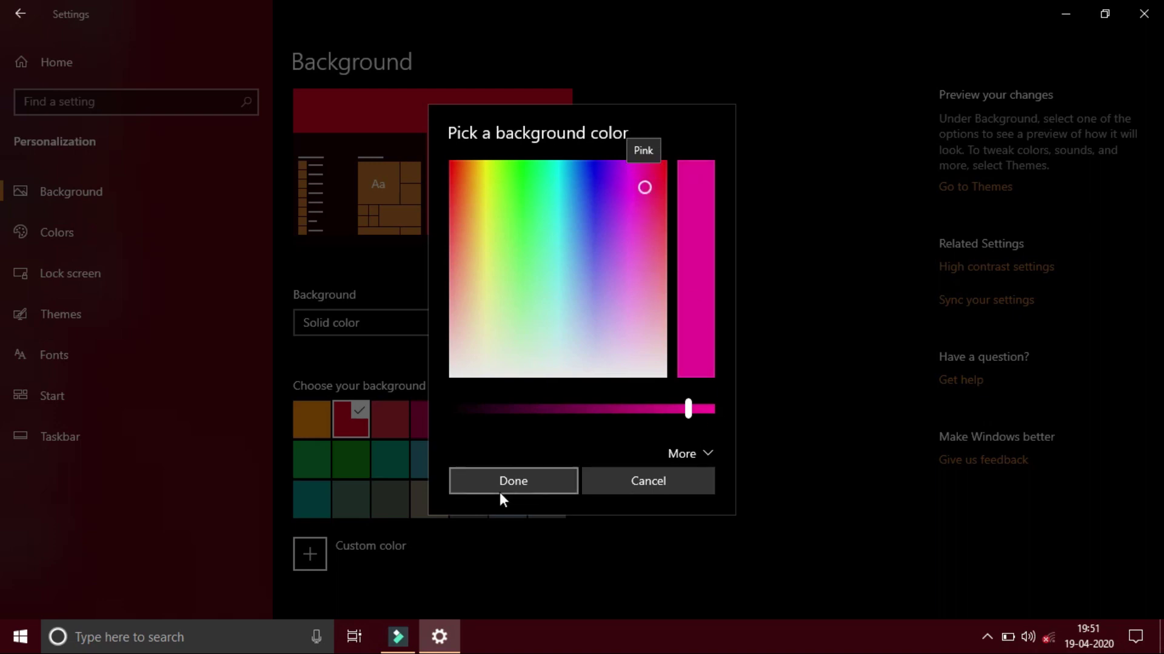
click(513, 482)
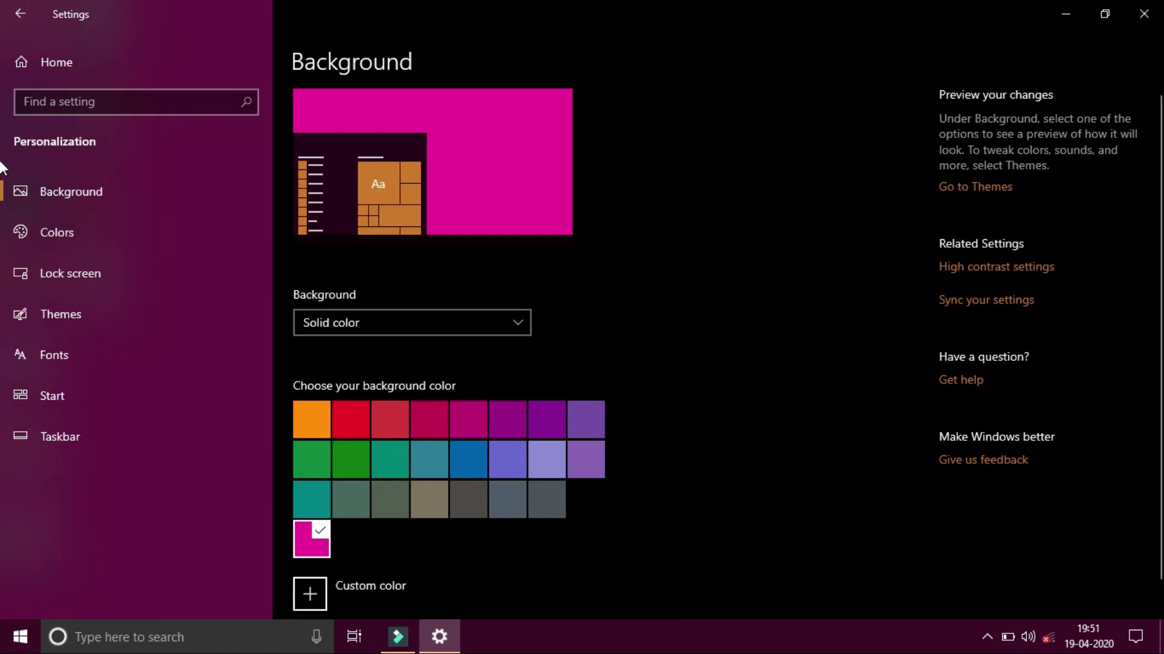
scroll(1158, 206, down, 1)
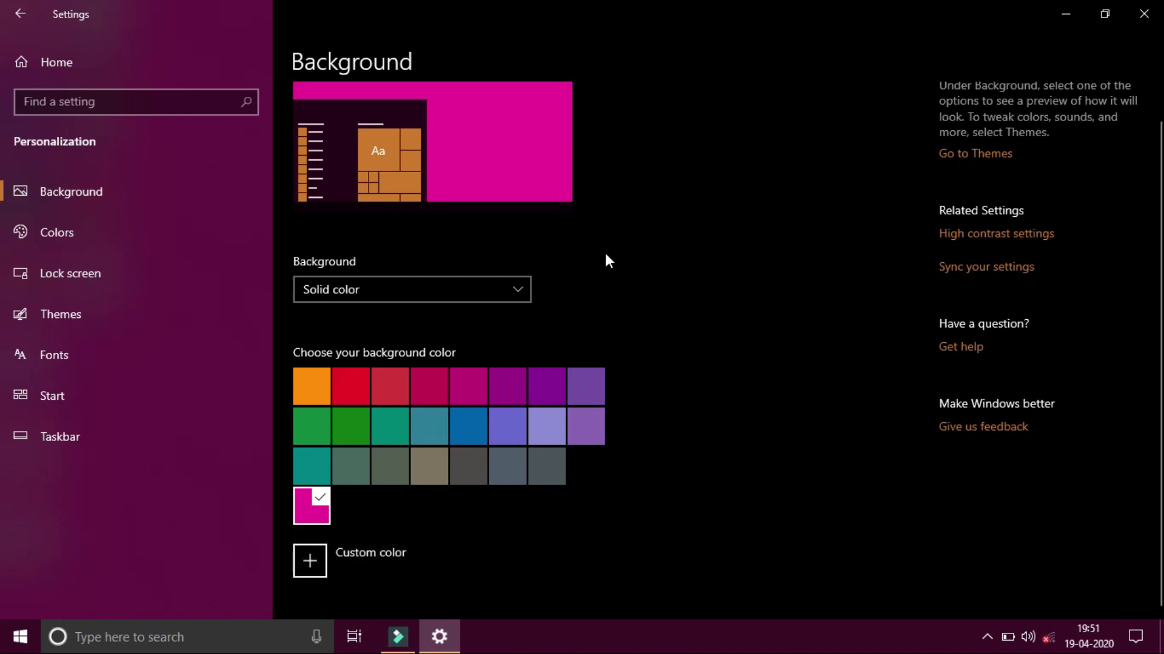
scroll(689, 290, up, 1)
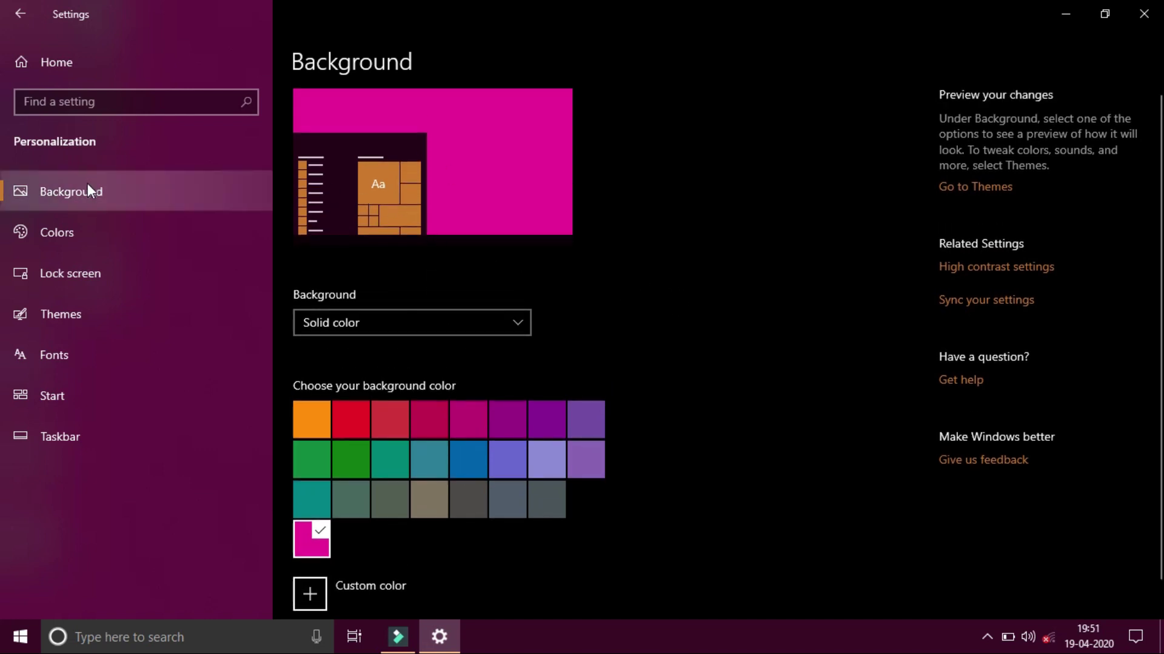
Switch the background type to Slideshow and look over its album, shuffle and battery power settings.
click(519, 316)
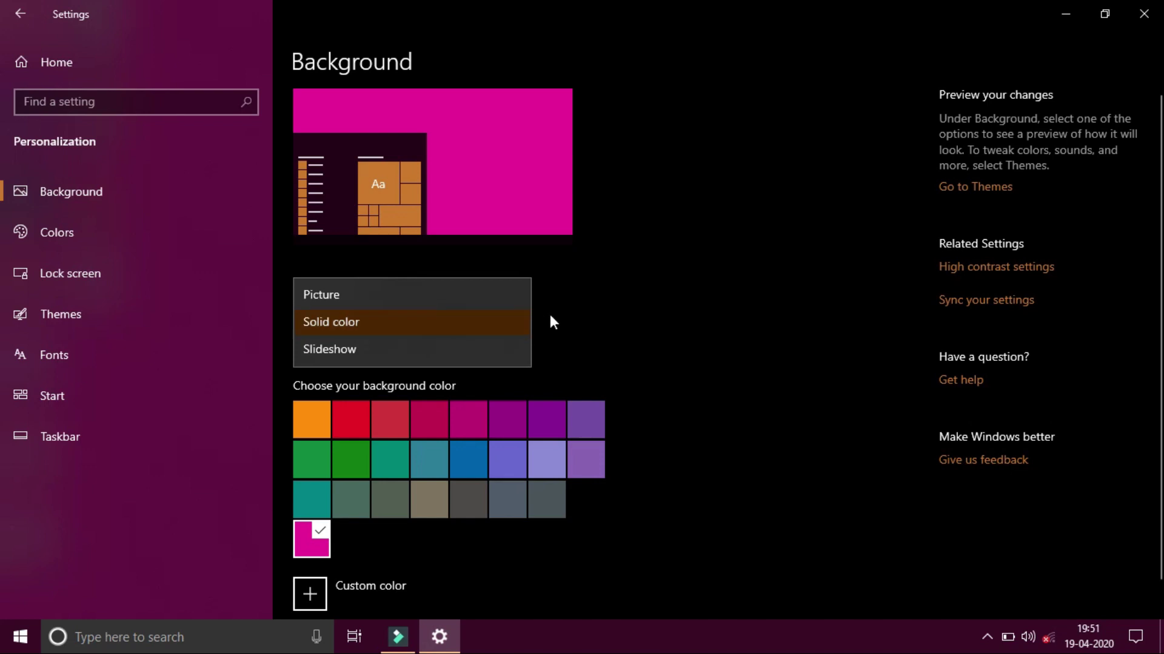
click(349, 353)
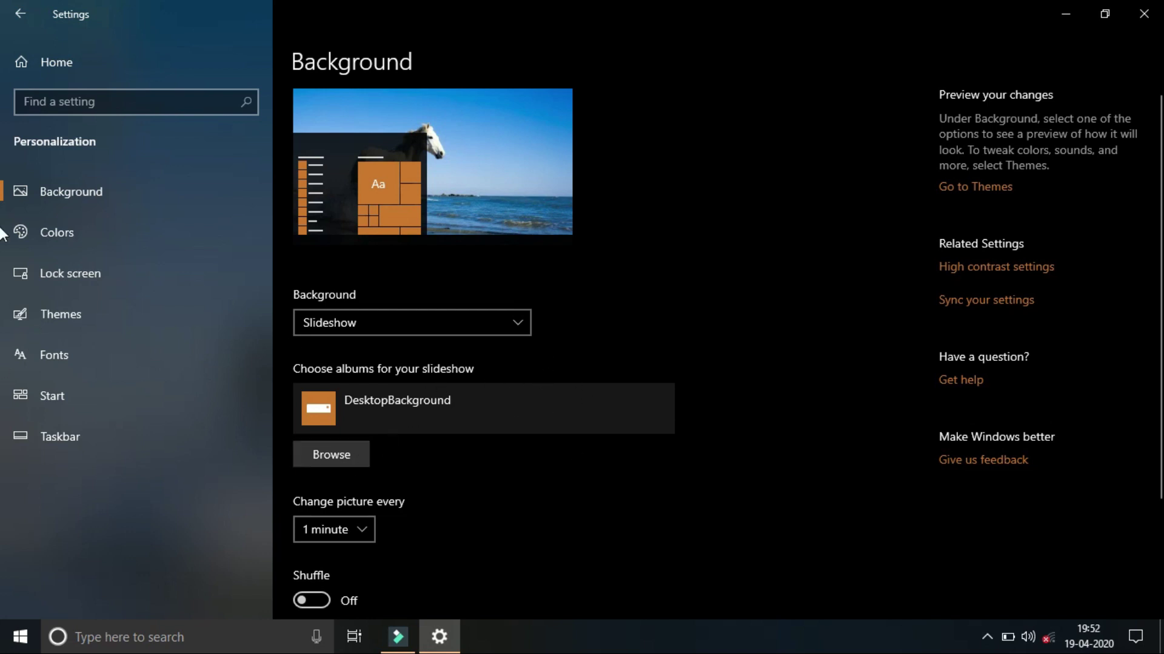
scroll(1161, 248, down, 2)
scroll(1161, 249, down, 1)
scroll(1161, 237, up, 3)
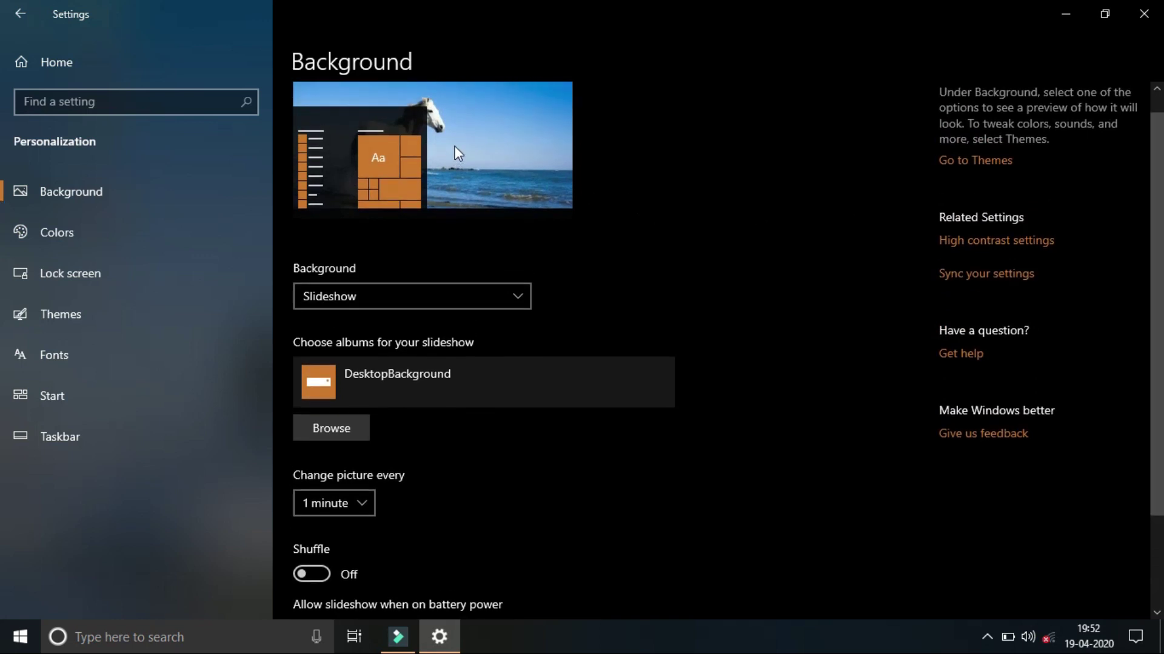
scroll(1161, 188, down, 3)
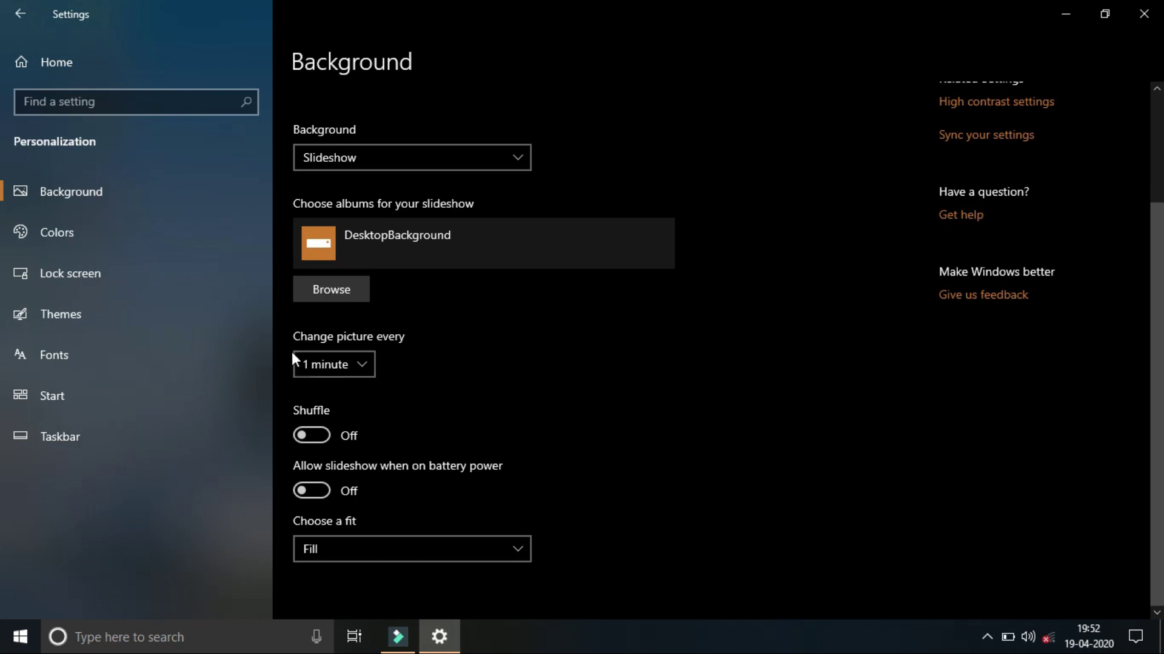
Examine the slideshow's available picture change intervals and fit options without changing them.
click(358, 365)
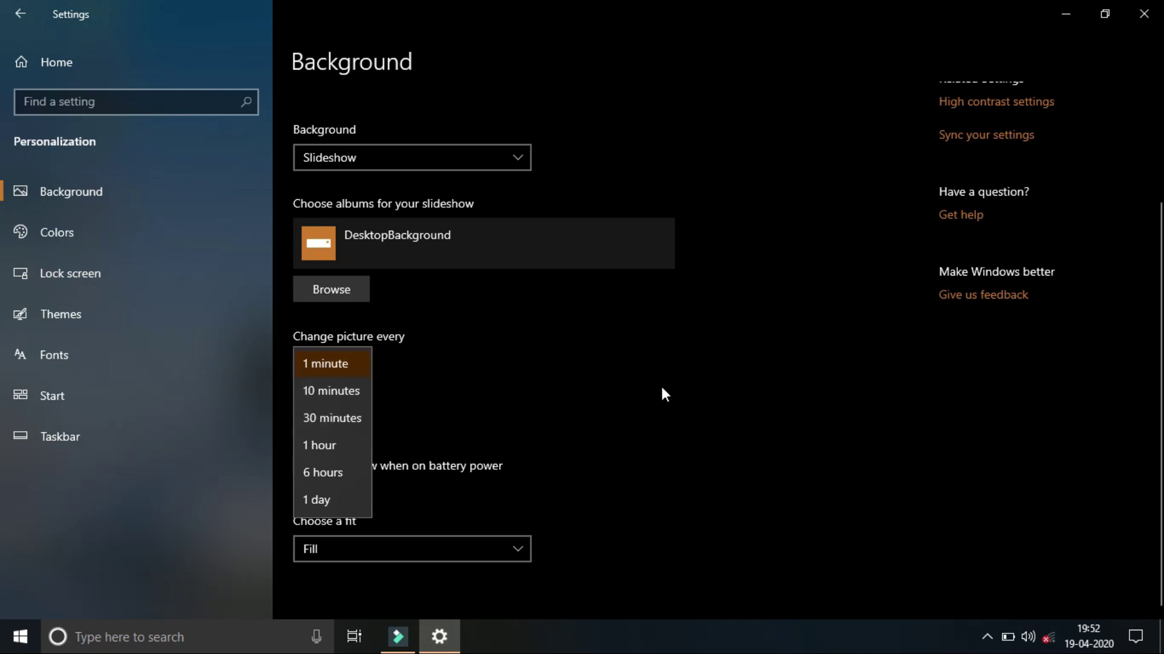
click(678, 390)
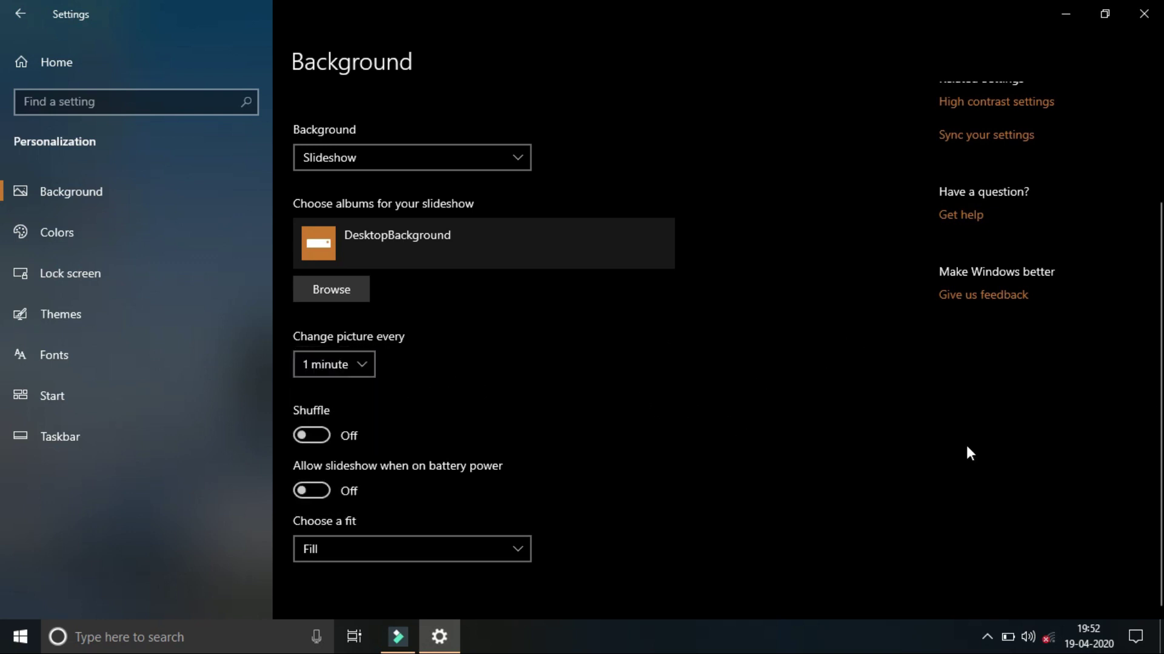
scroll(1130, 203, up, 3)
scroll(1130, 202, down, 3)
click(459, 552)
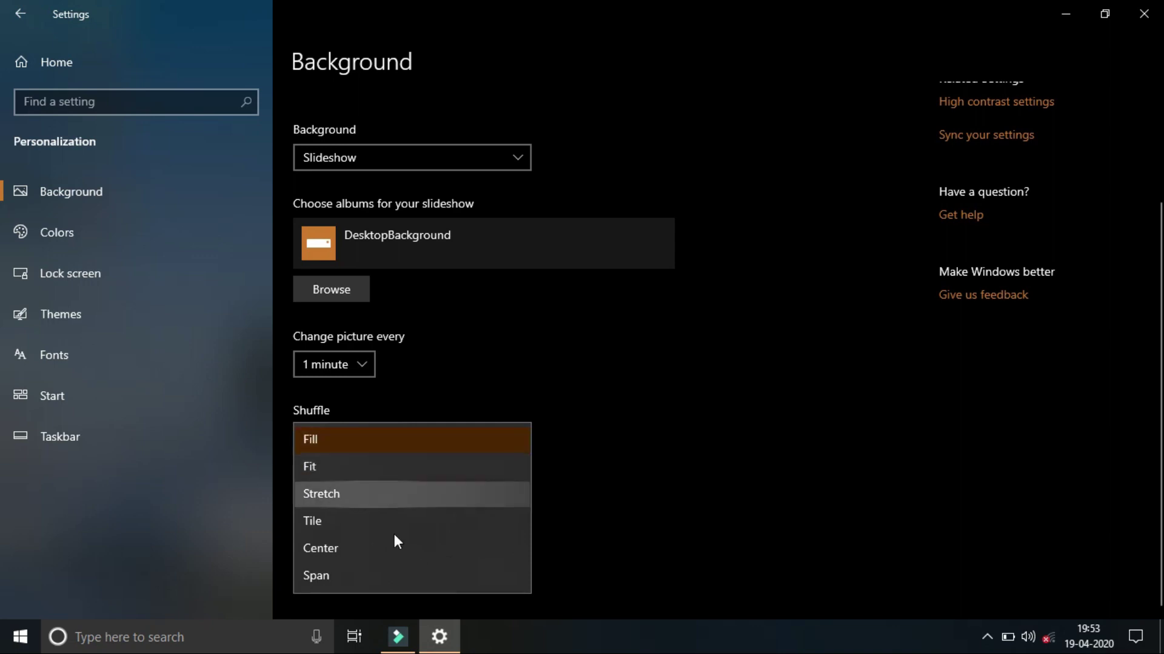
click(669, 411)
scroll(678, 415, up, 3)
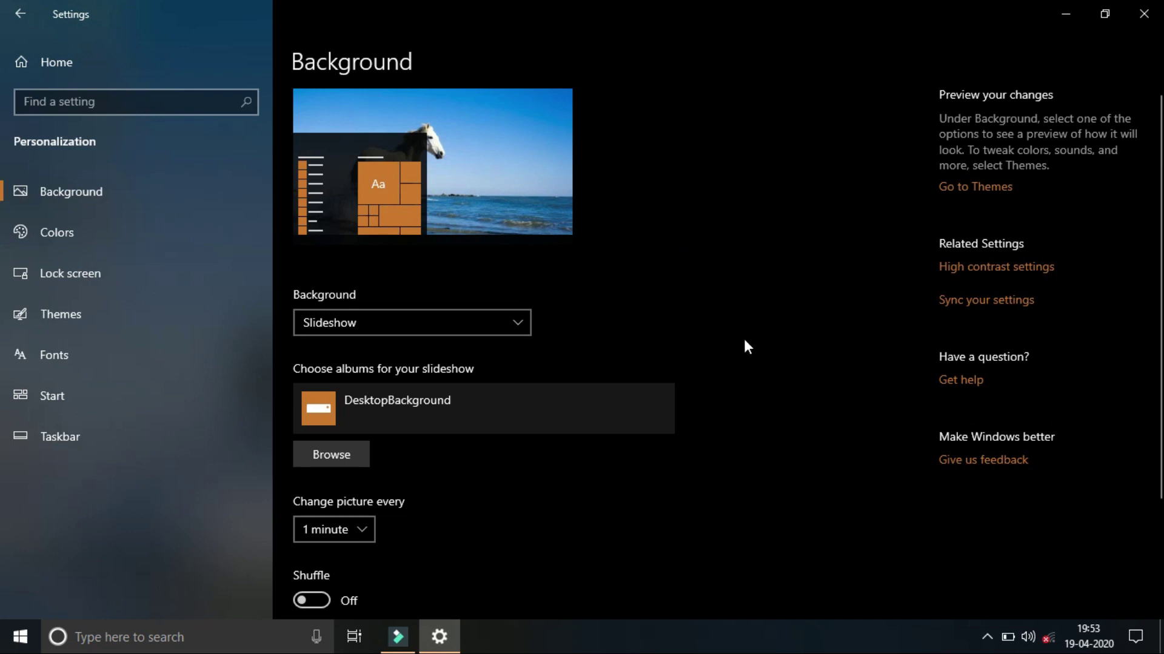
Set the background type back to Picture and choose the blue metal structure image.
click(501, 325)
click(365, 266)
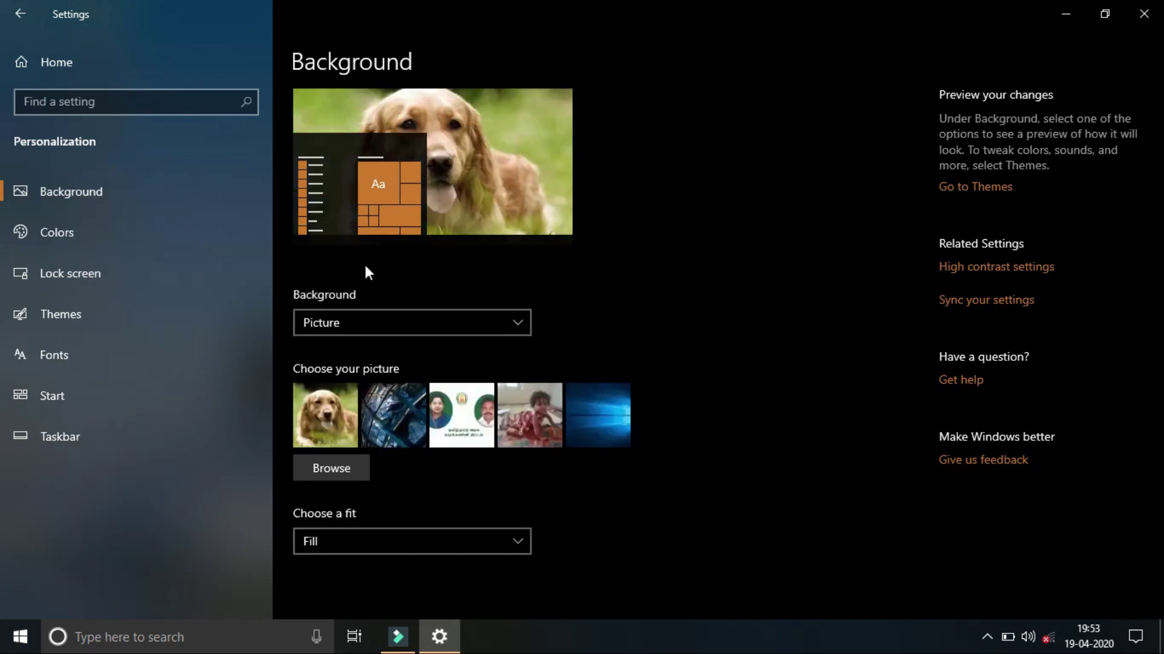
click(386, 408)
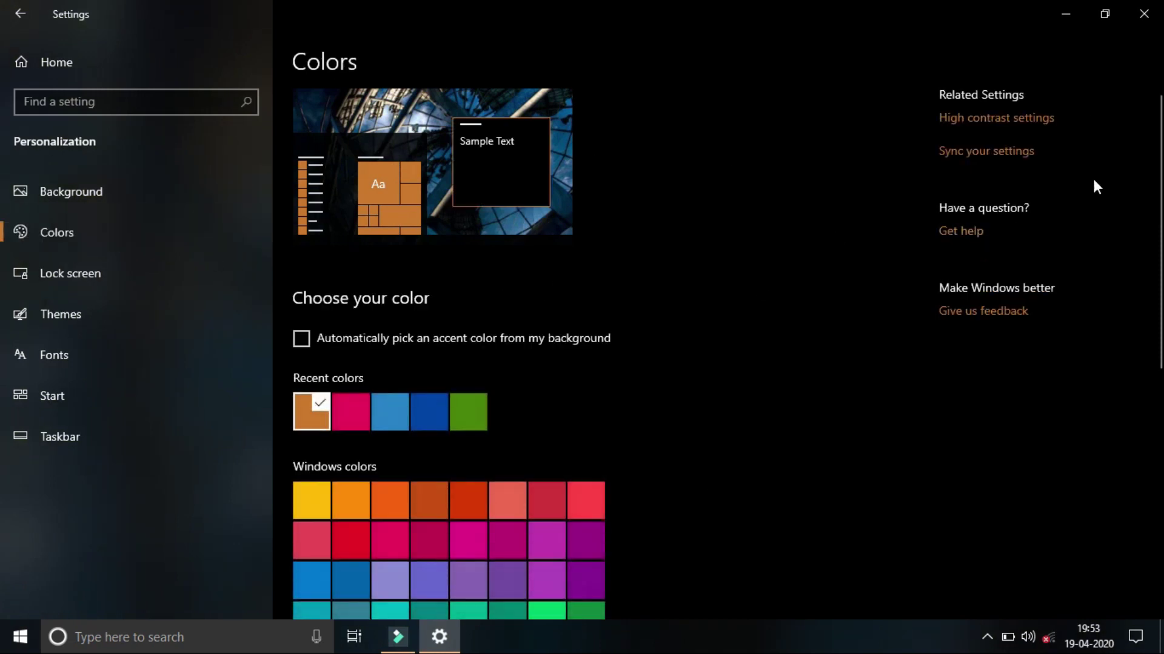
View the Colors settings and check how the current accent color appears in the Start menu.
drag(1159, 168, 1131, 121)
click(20, 647)
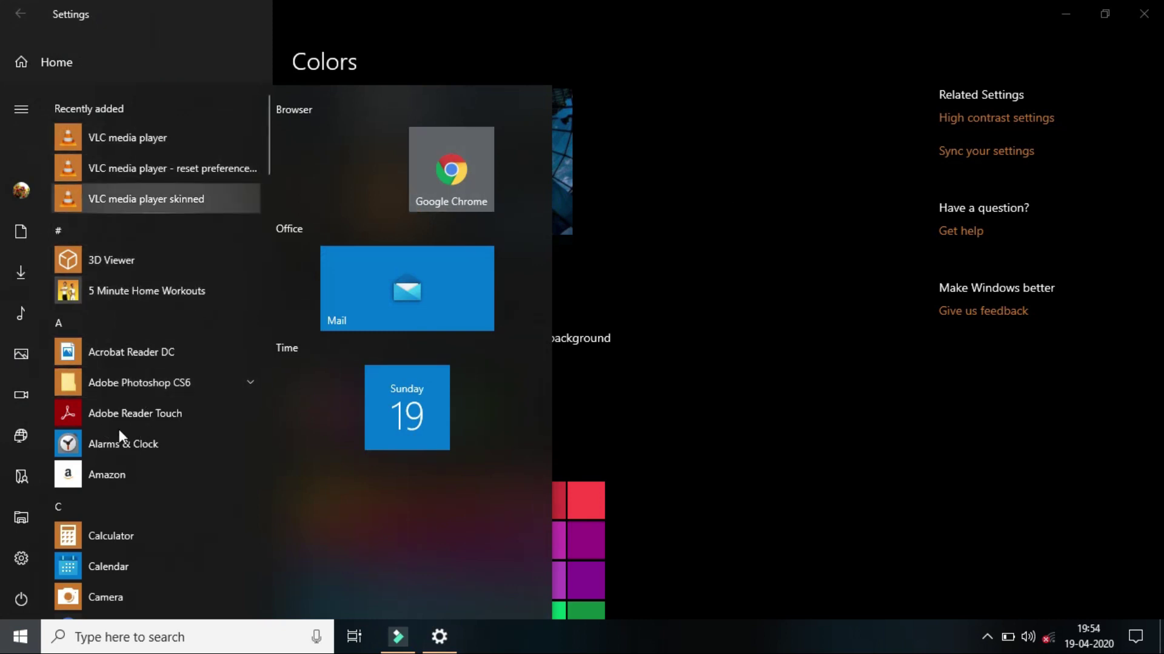
click(785, 388)
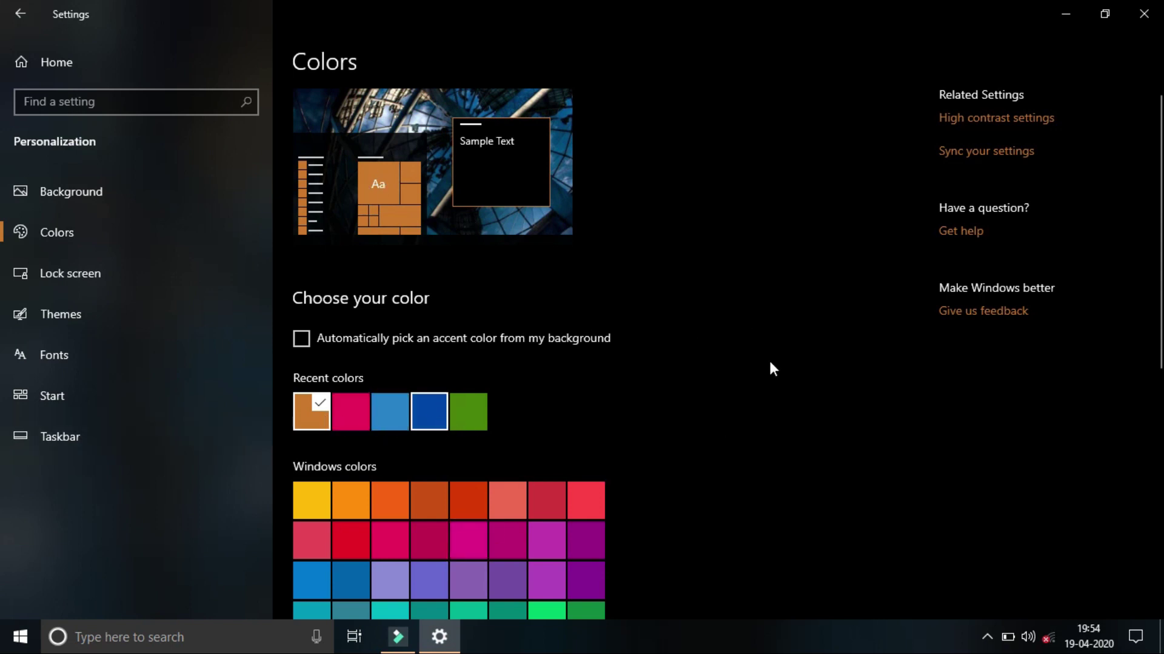
Set the accent color to the dark green Windows color and check how it appears in the Start menu.
scroll(4, 306, down, 3)
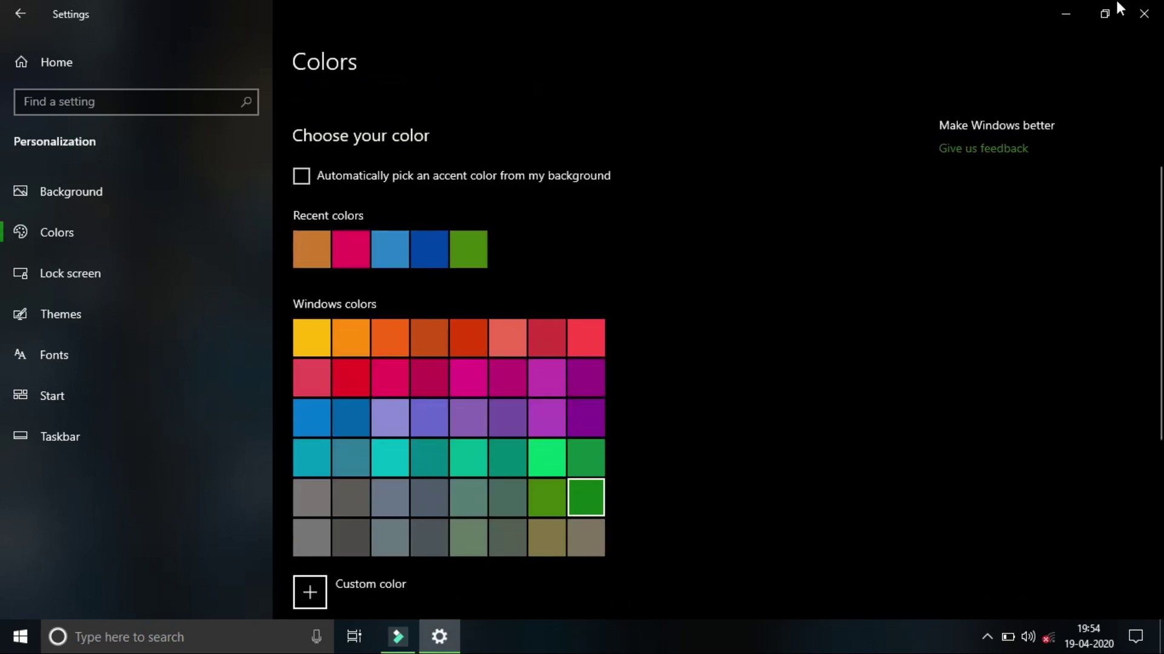
click(1068, 12)
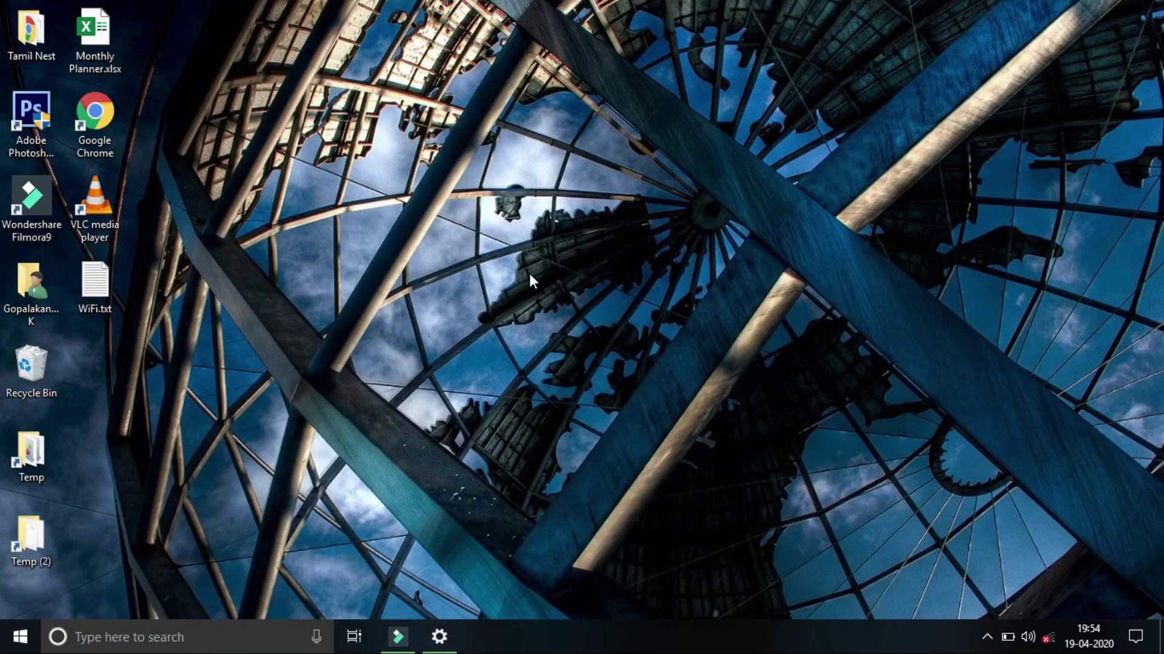
click(20, 636)
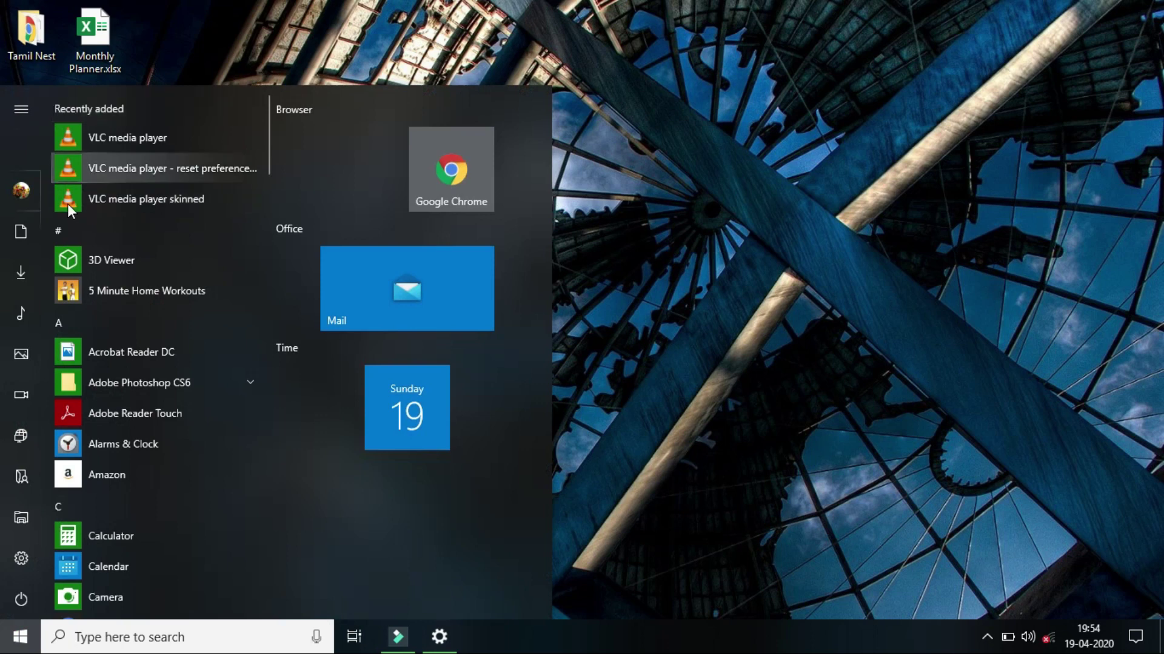
Return to the Colors personalization settings and set the accent color to the yellow gold Windows color.
click(441, 639)
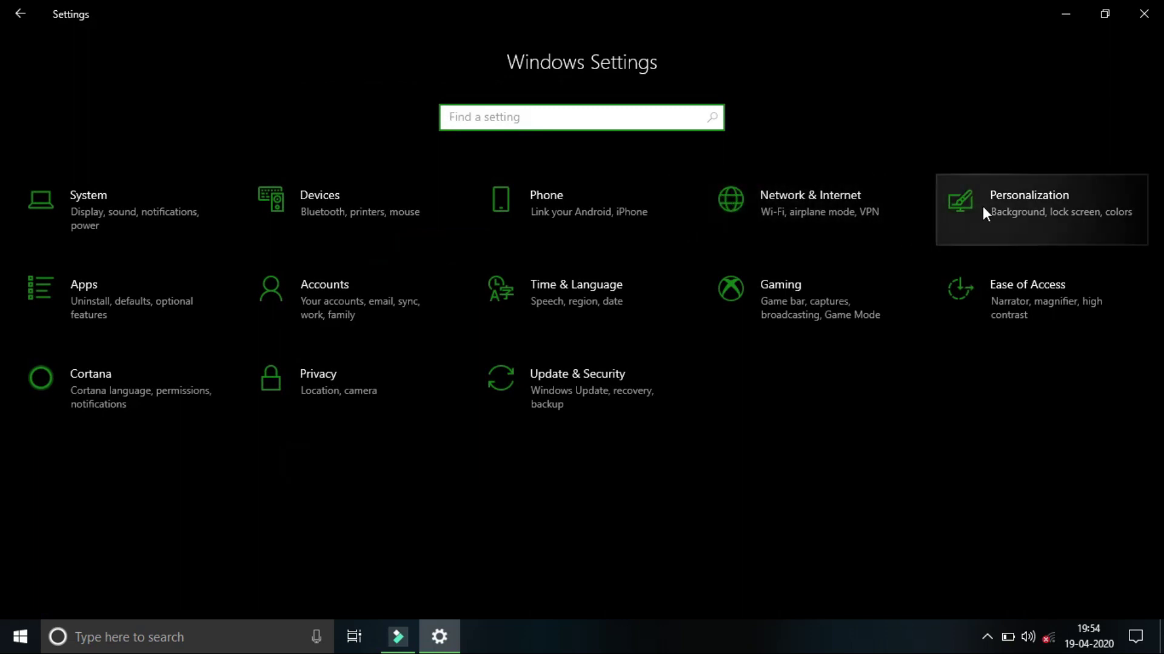
click(1012, 214)
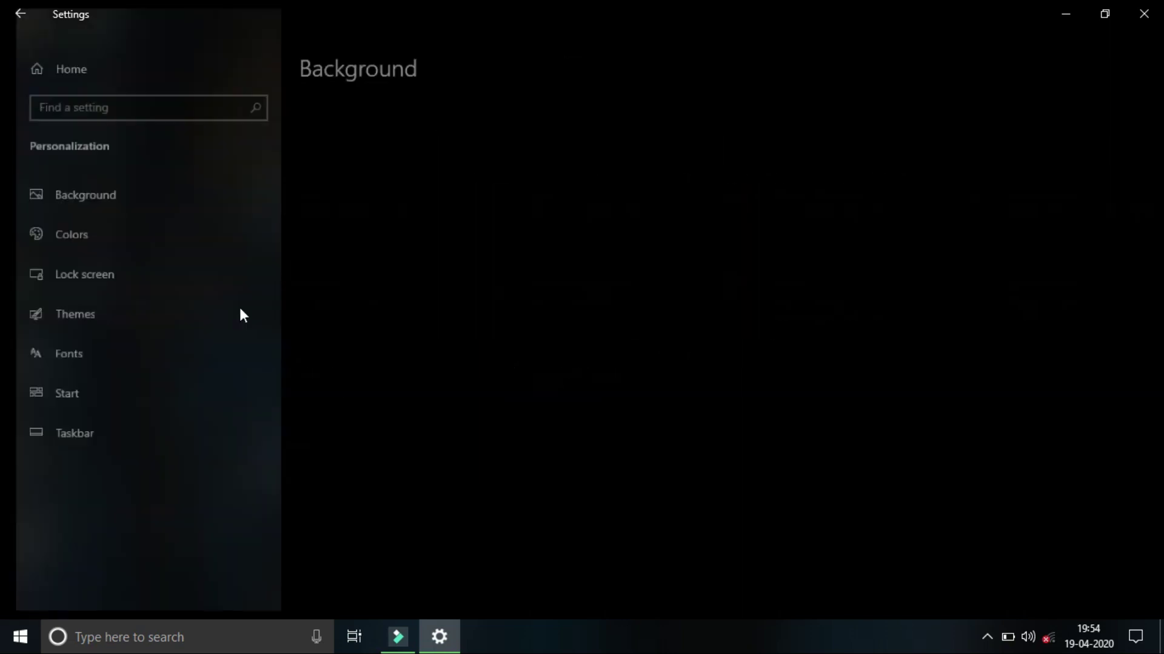
click(90, 246)
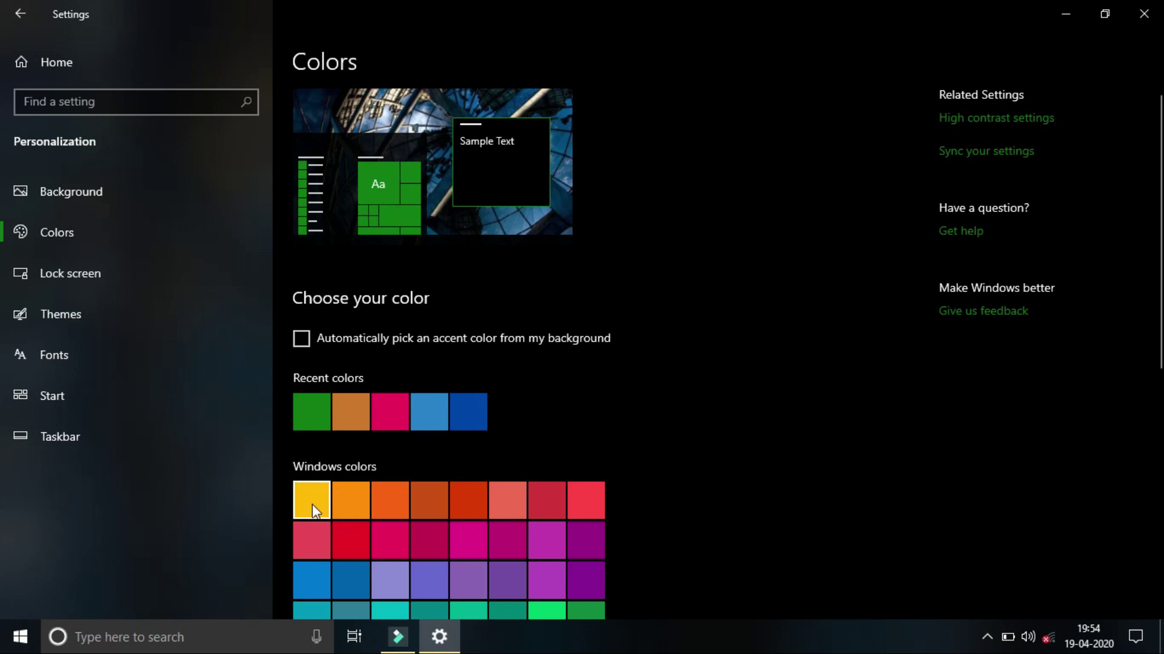
scroll(1134, 306, down, 5)
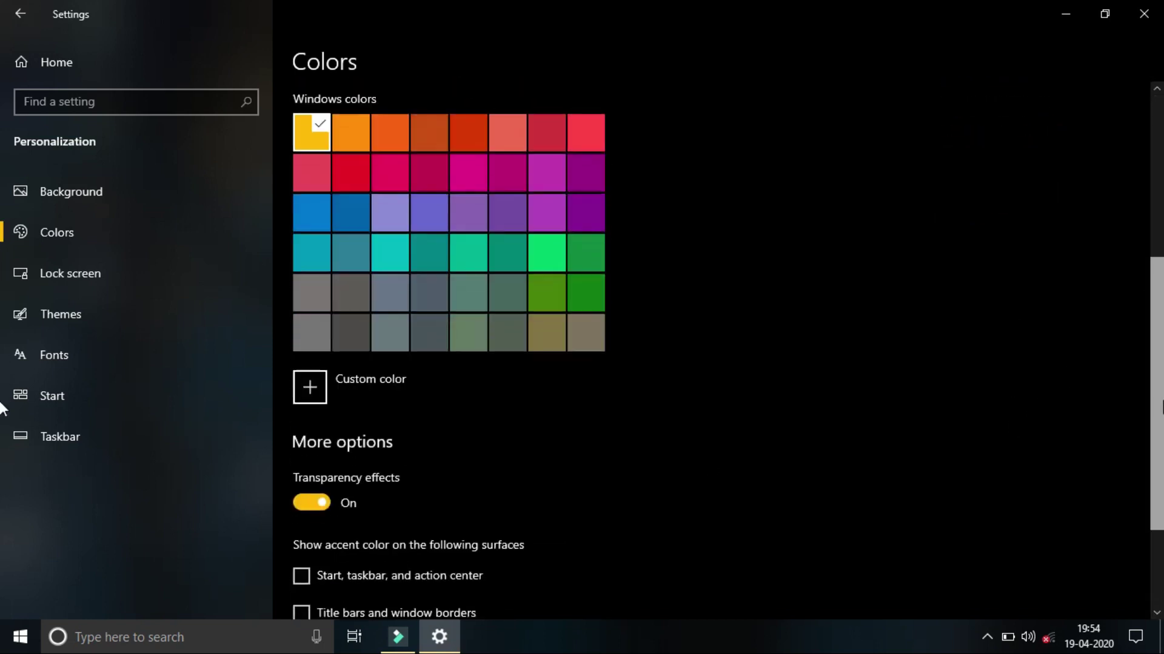
scroll(1135, 306, up, 3)
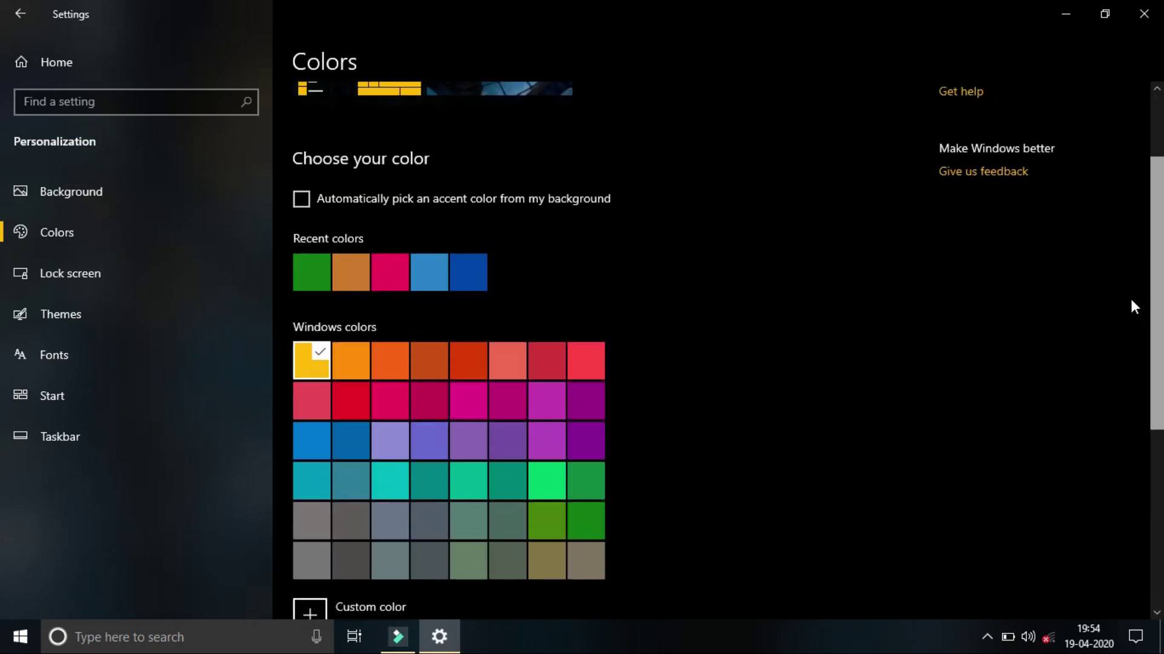
Check how the yellow accent color appears on the Settings home page and in the Start menu.
click(50, 71)
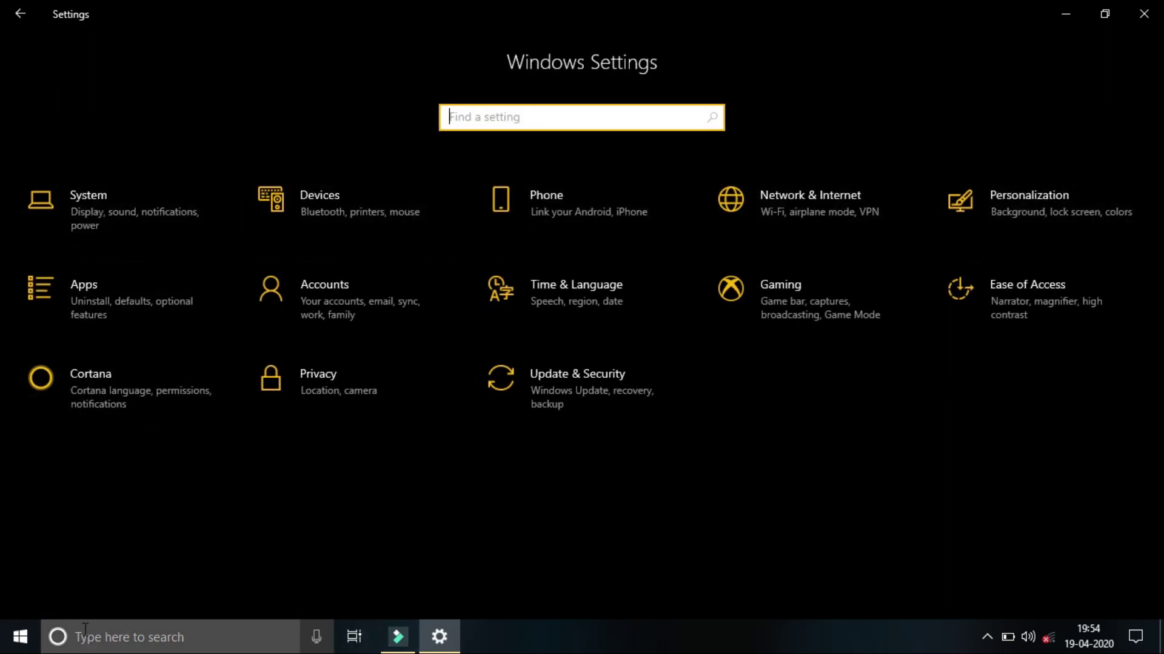
click(18, 642)
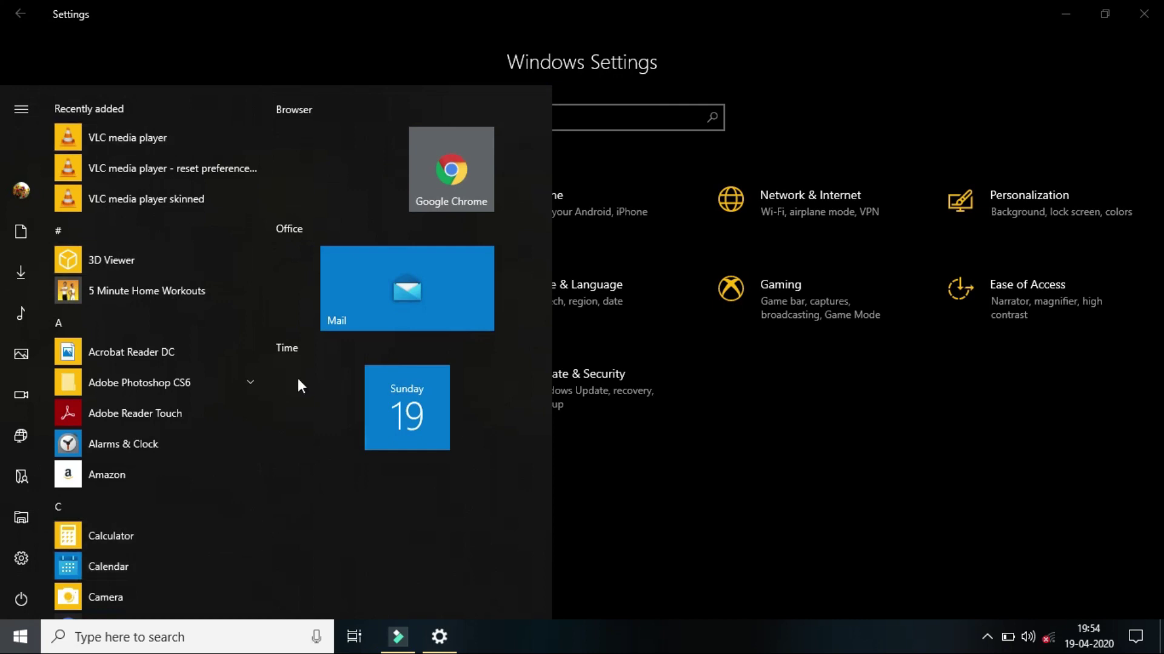
click(824, 488)
Try to set a custom pink accent color from the Colors personalization settings.
click(1055, 226)
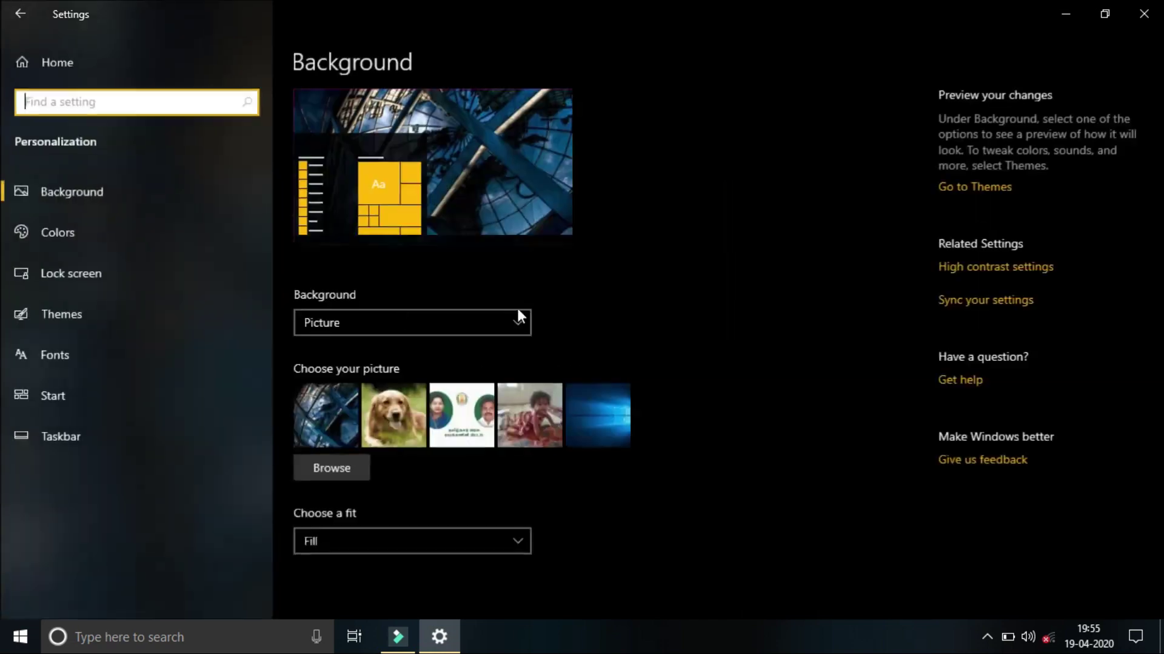
click(77, 231)
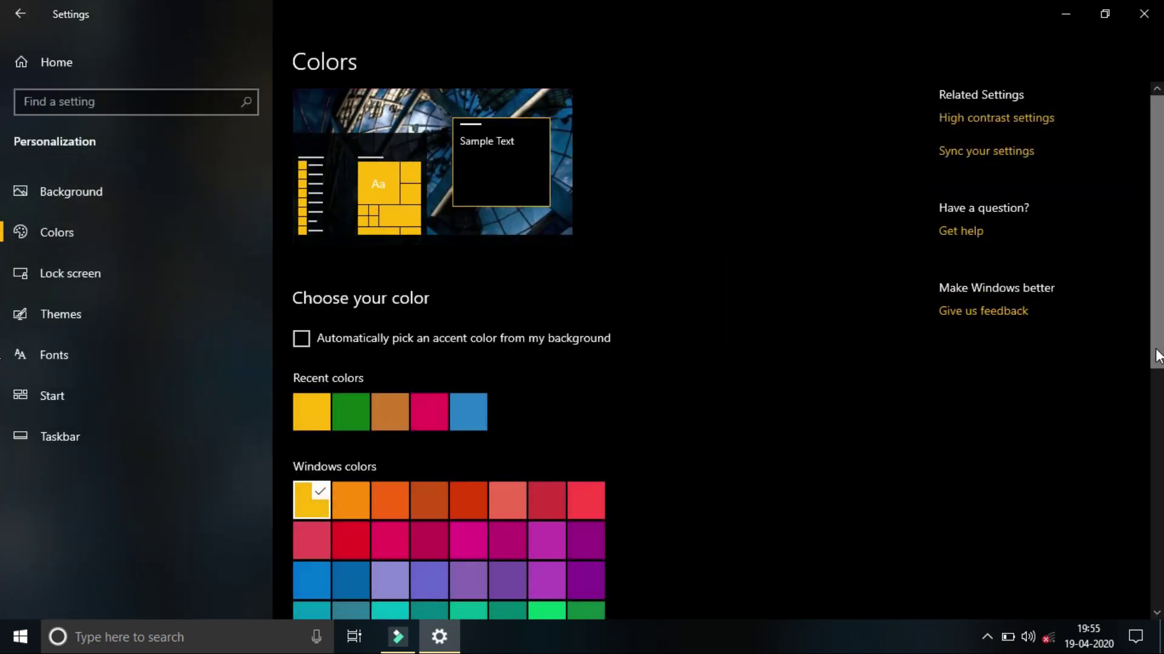
scroll(4, 486, down, 5)
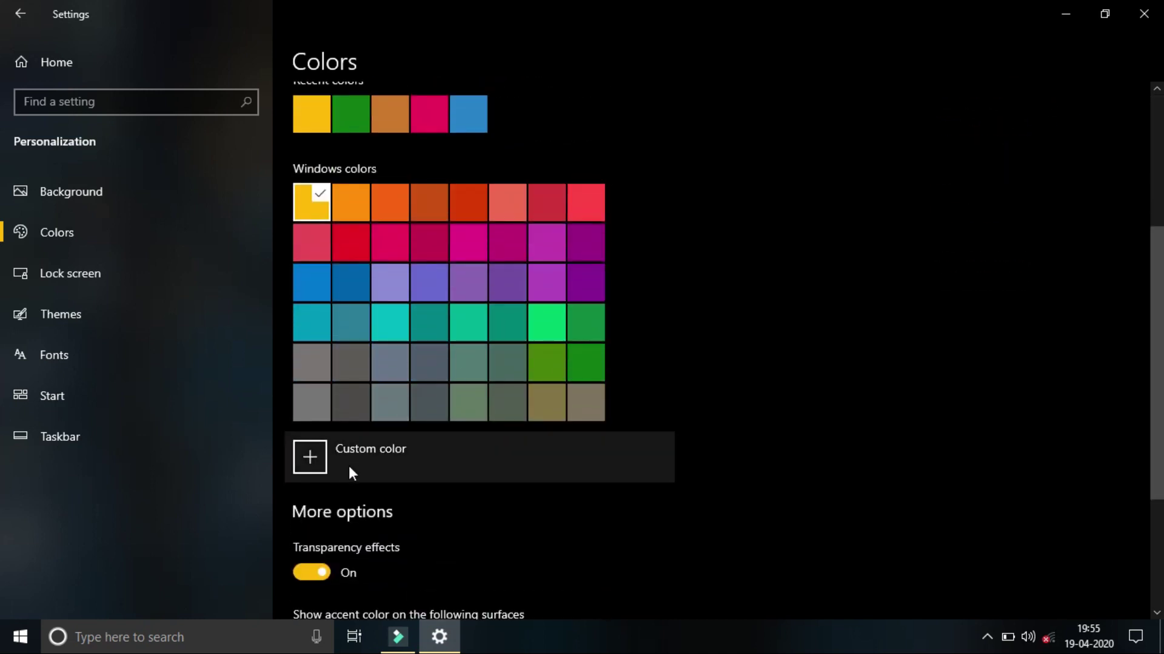
click(362, 443)
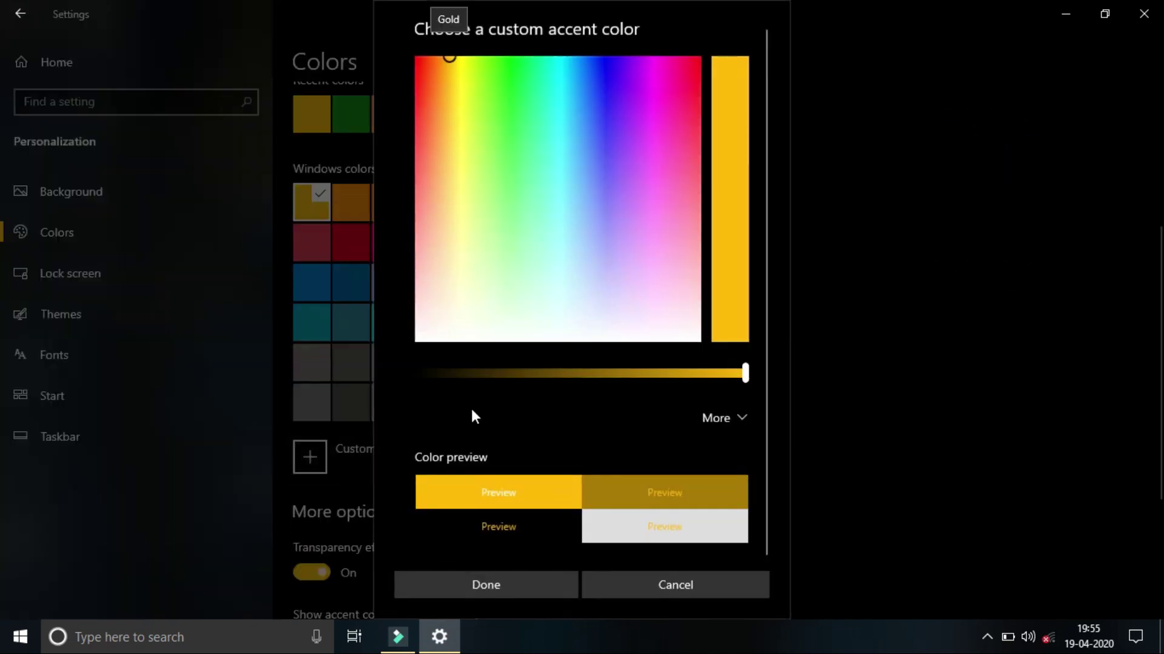
drag(449, 57, 661, 259)
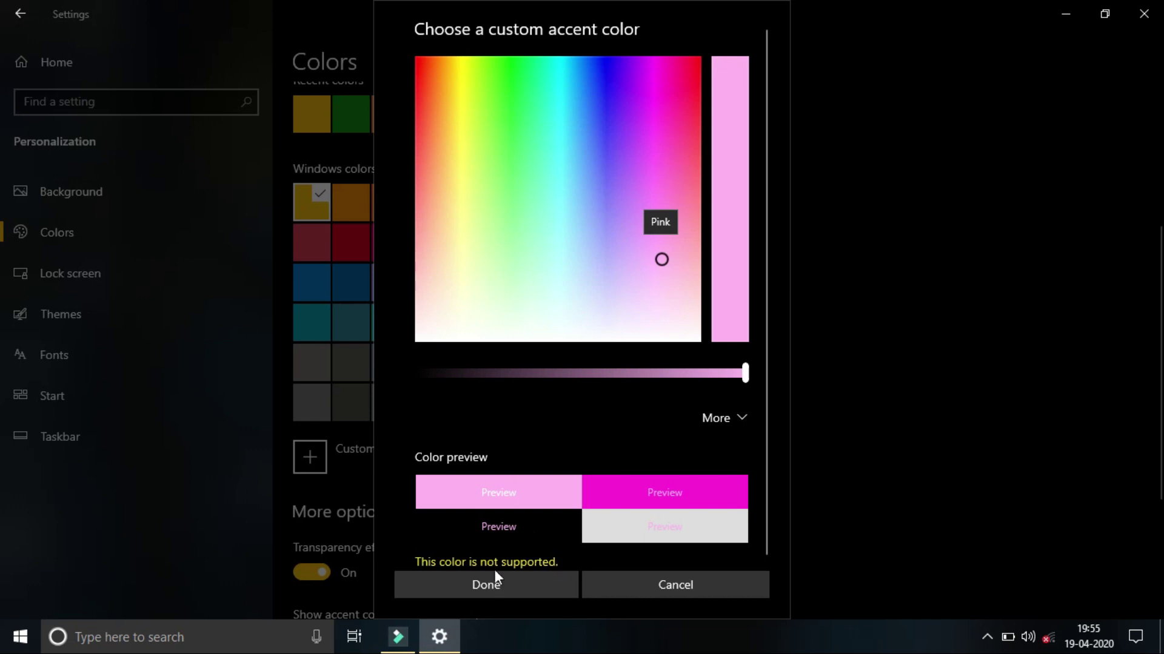
click(689, 587)
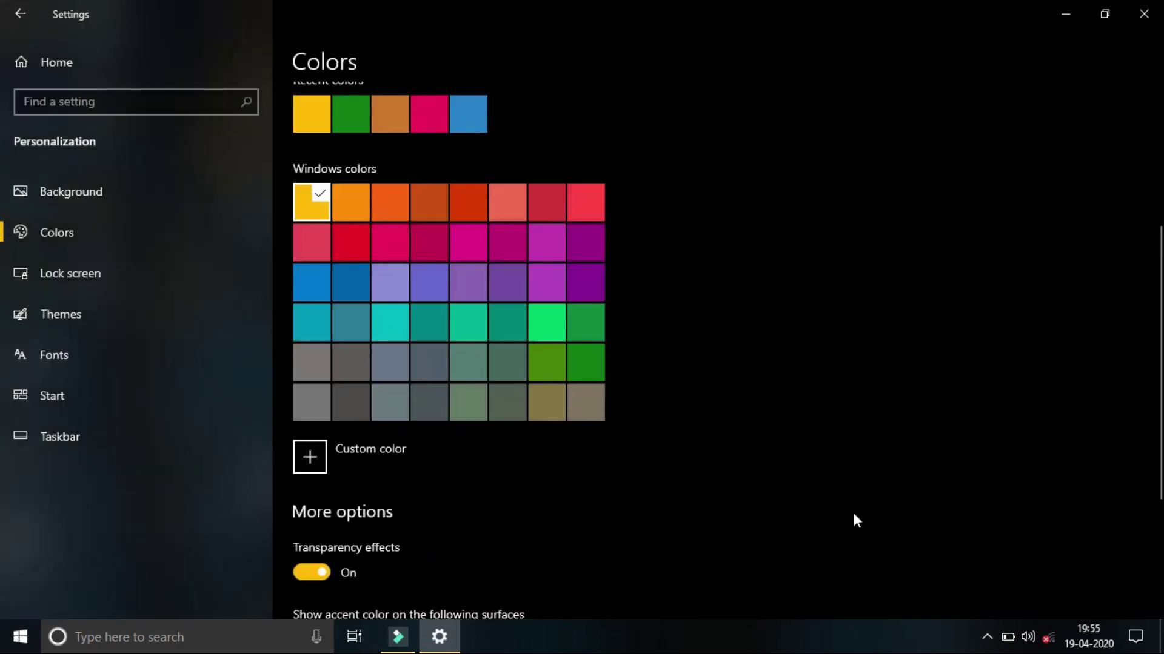
Toggle the transparency effects off and back on to compare their look.
scroll(394, 314, down, 4)
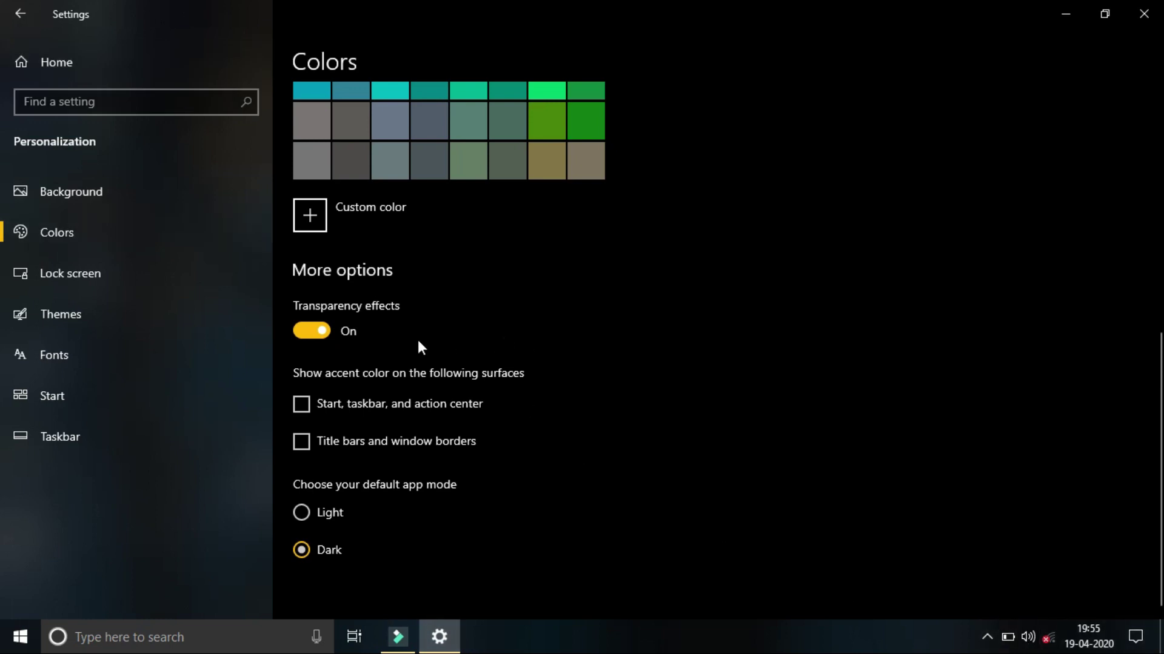
click(322, 331)
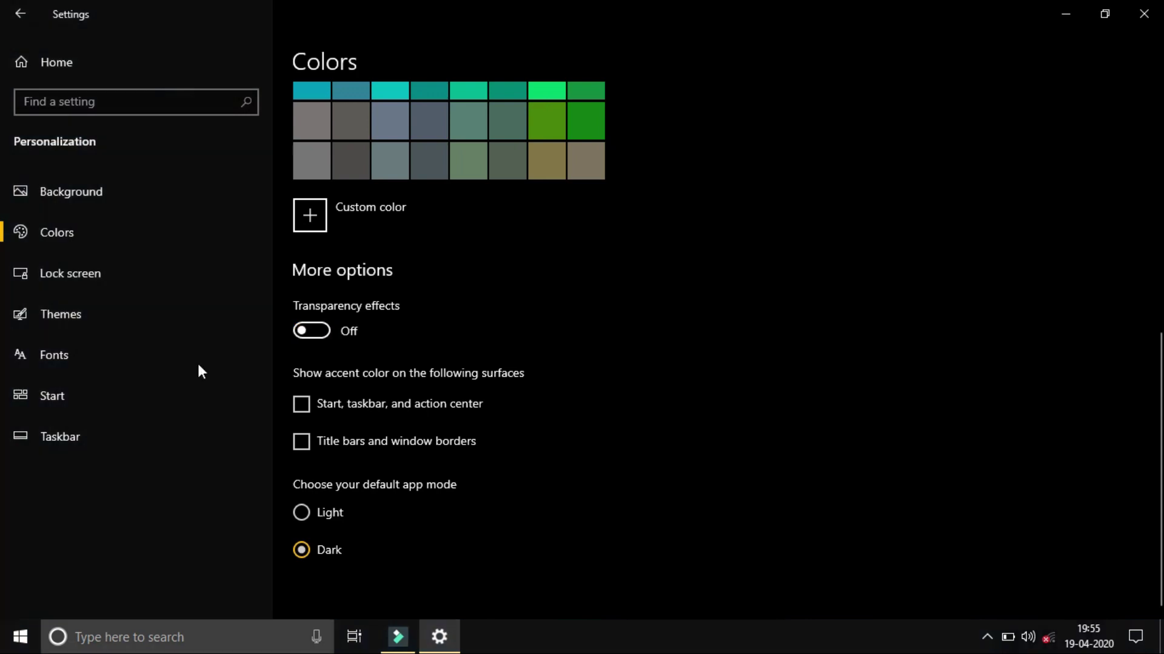
click(308, 329)
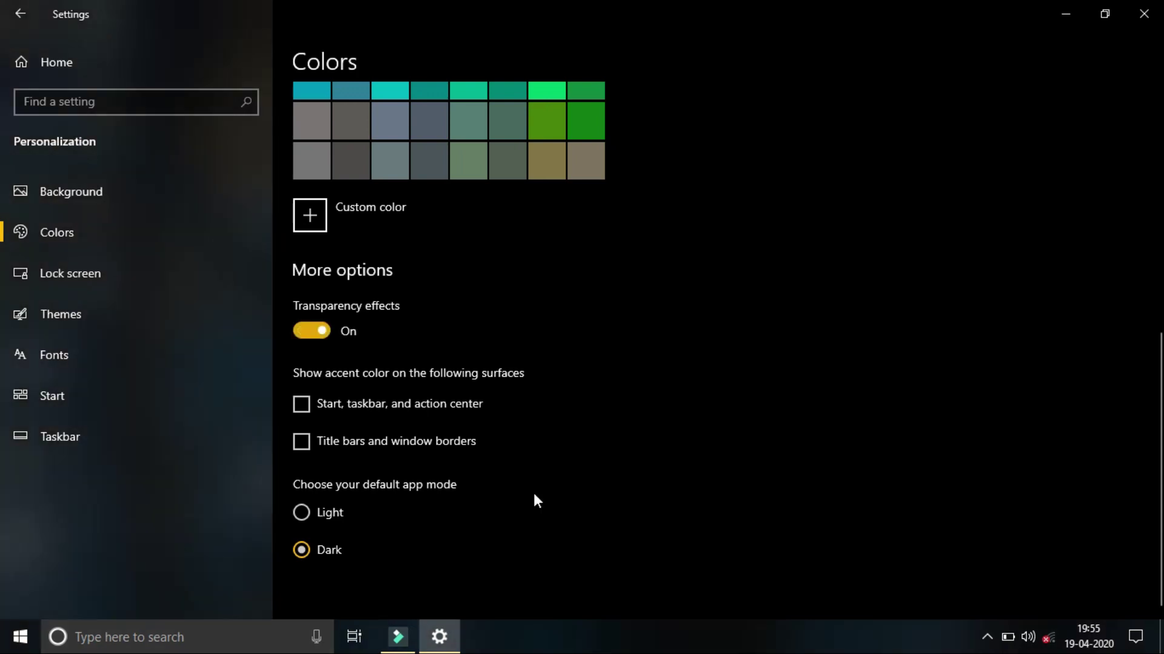
click(313, 331)
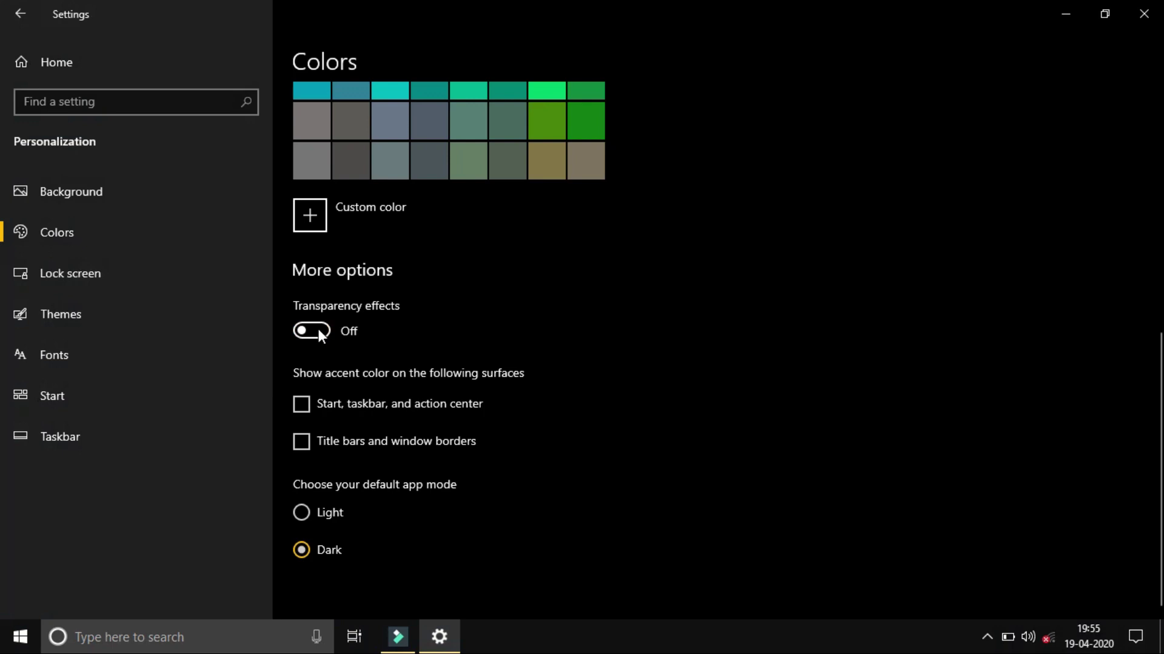
key(space)
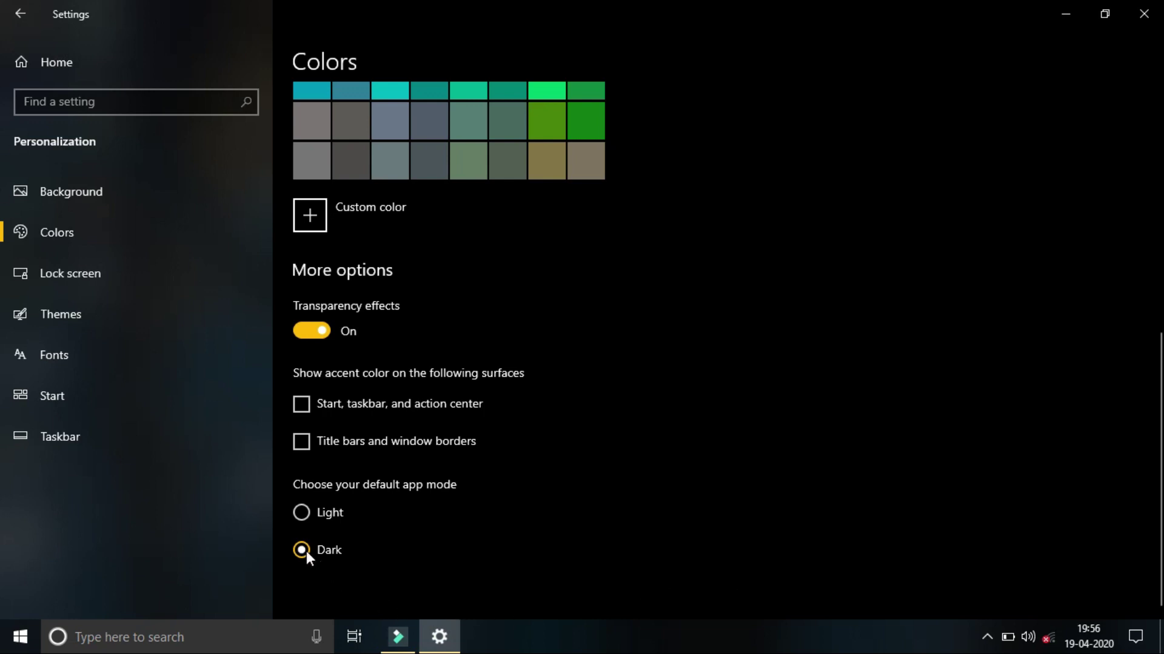
Switch the default app mode to Light and back to Dark to compare the two.
click(331, 514)
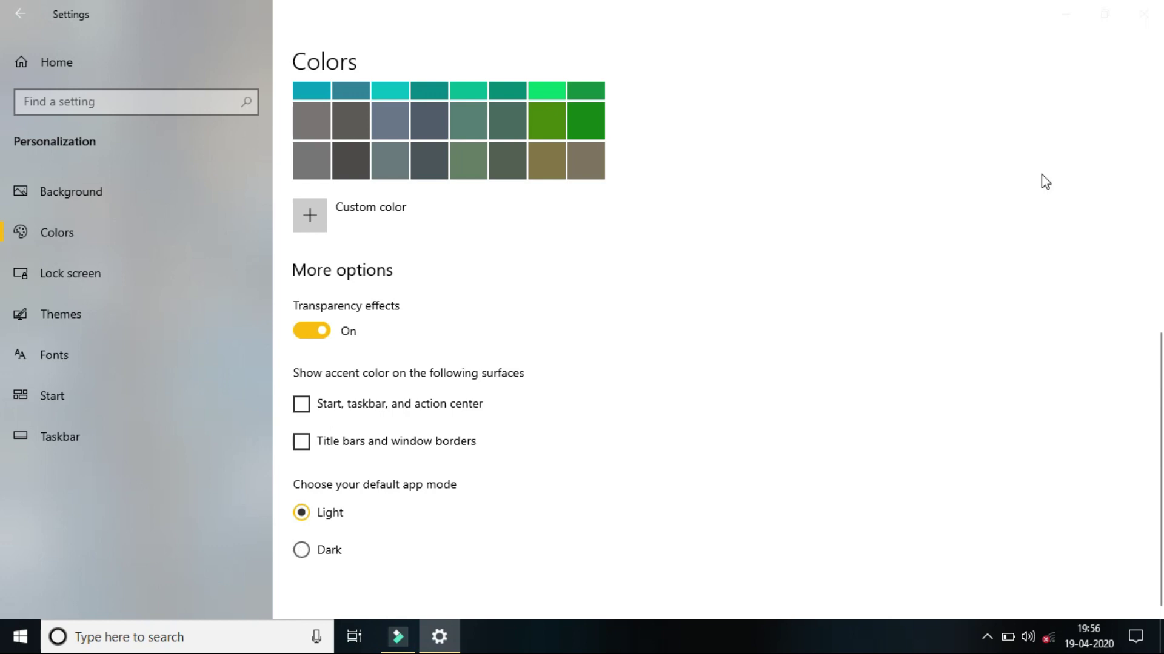
click(301, 549)
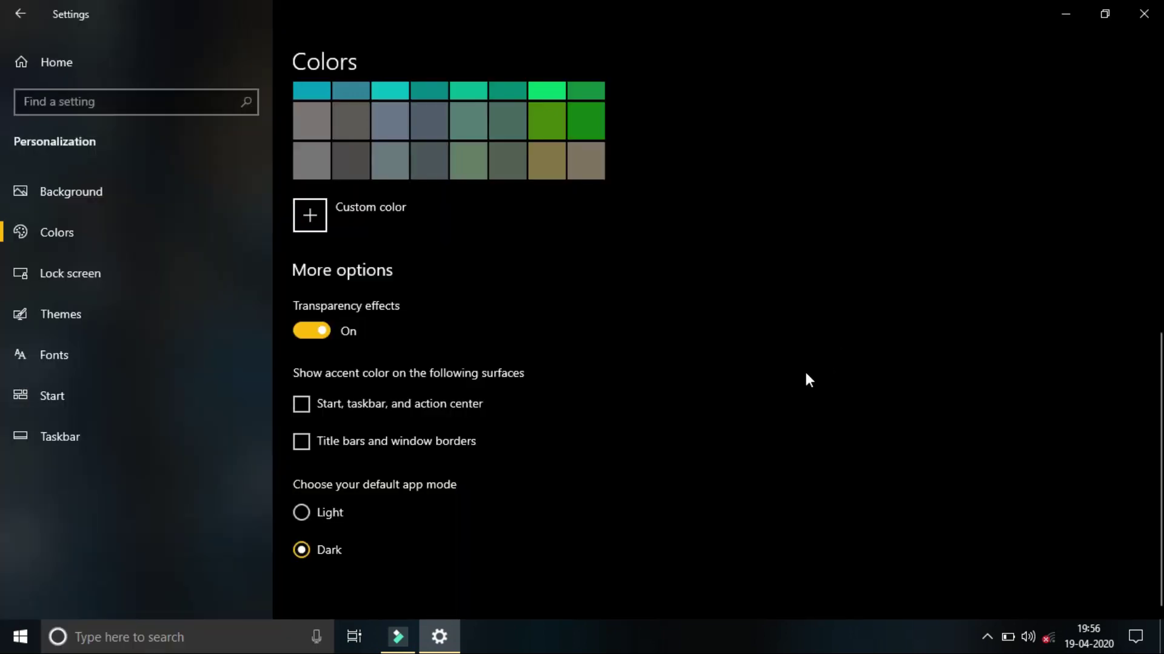
scroll(805, 374, up, 5)
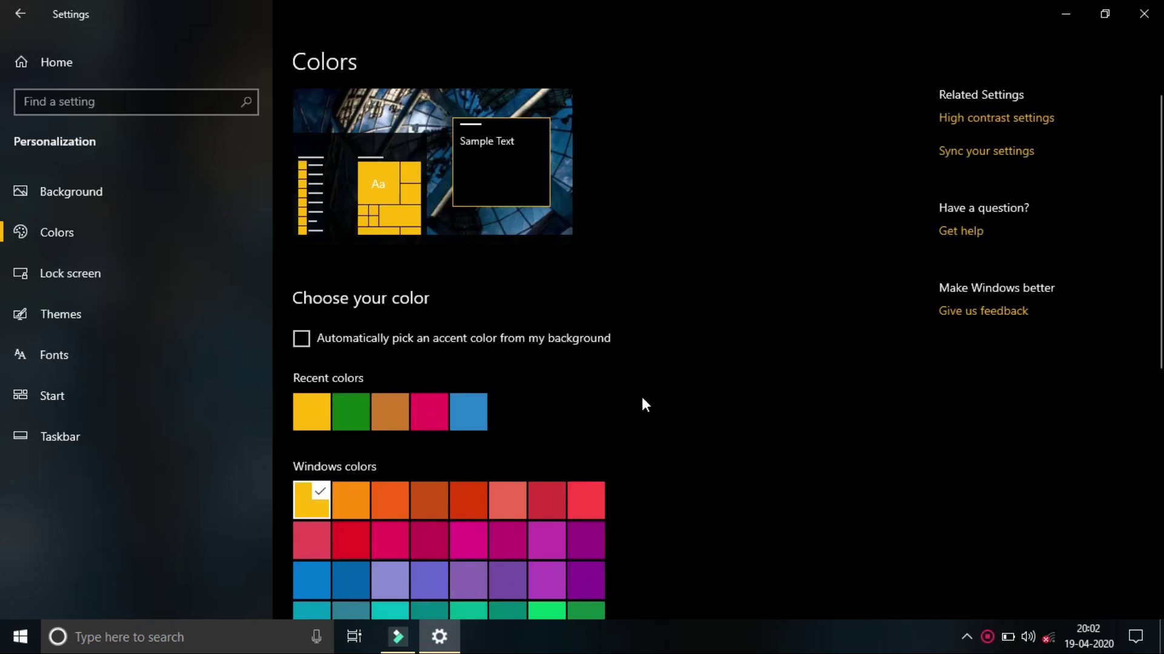
View the Lock screen settings and lock the computer to check the current lock screen picture before returning.
click(63, 273)
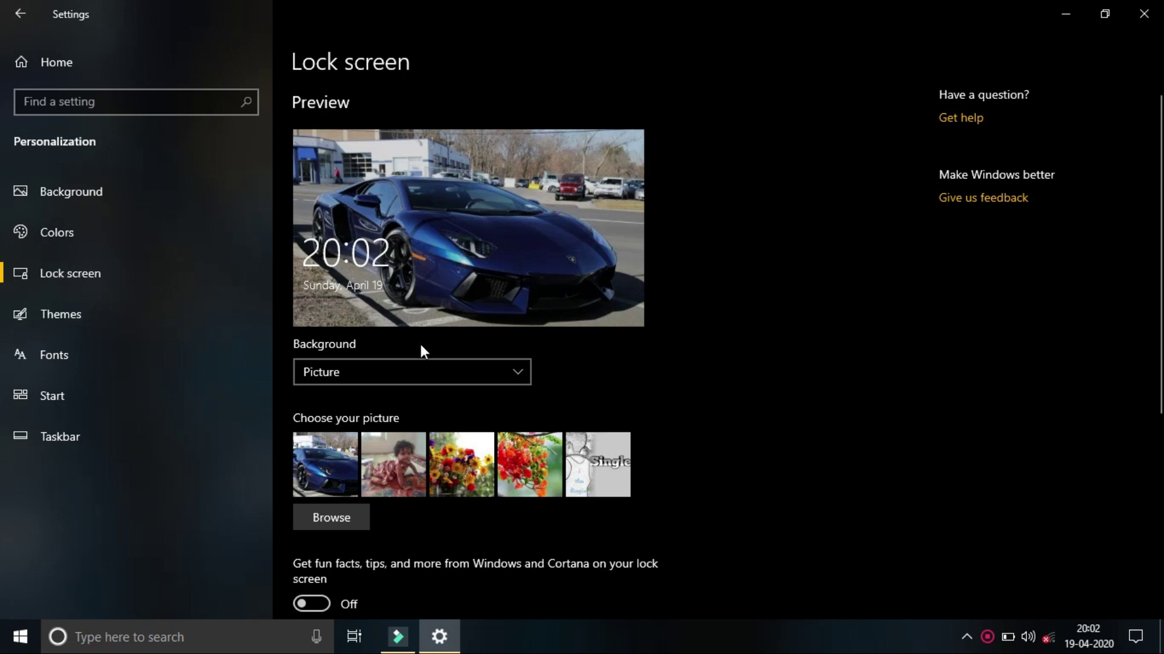
key(super+l)
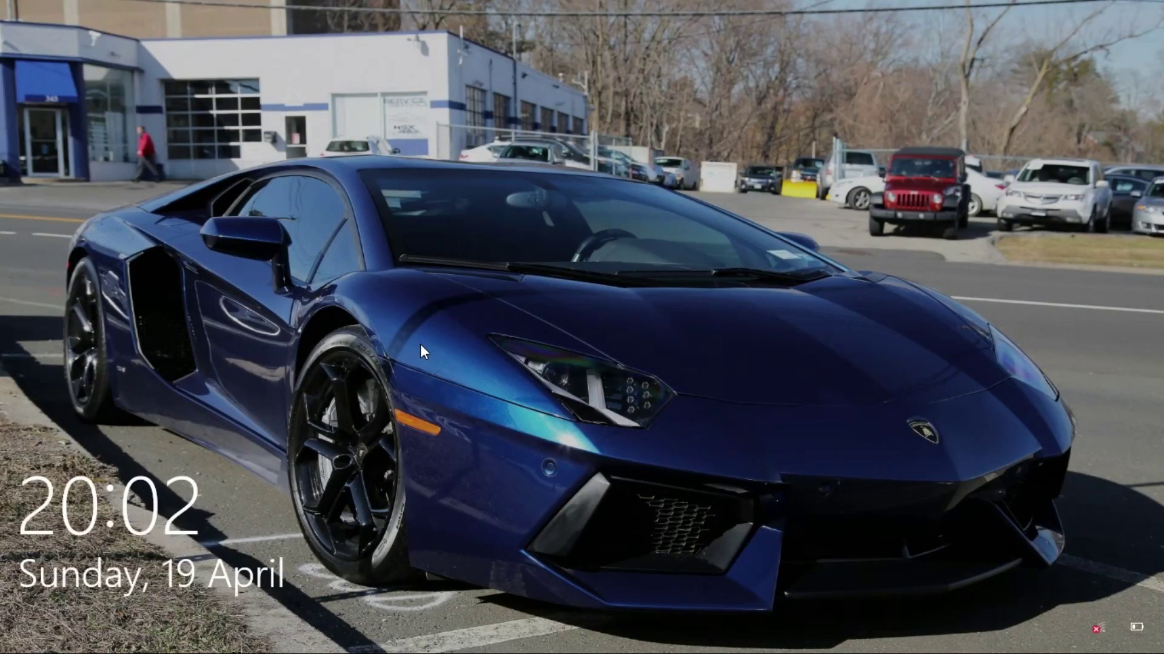
click(395, 624)
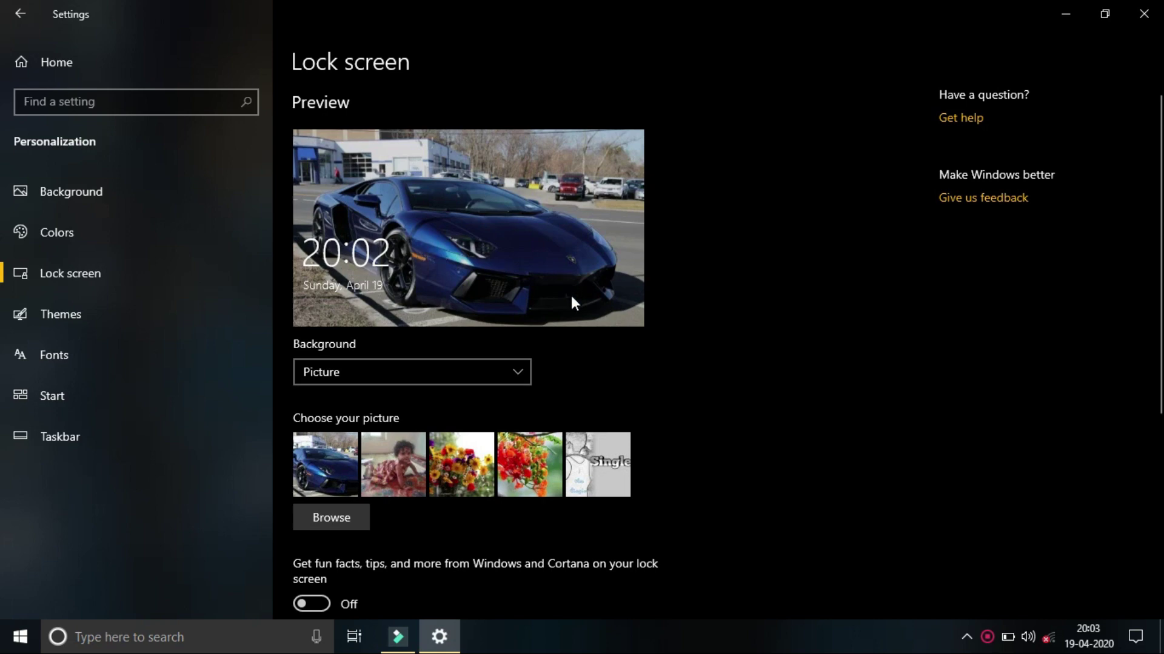
Review the remaining lock screen options and toggle the sign-in screen's background picture off and back on.
scroll(1157, 238, down, 2)
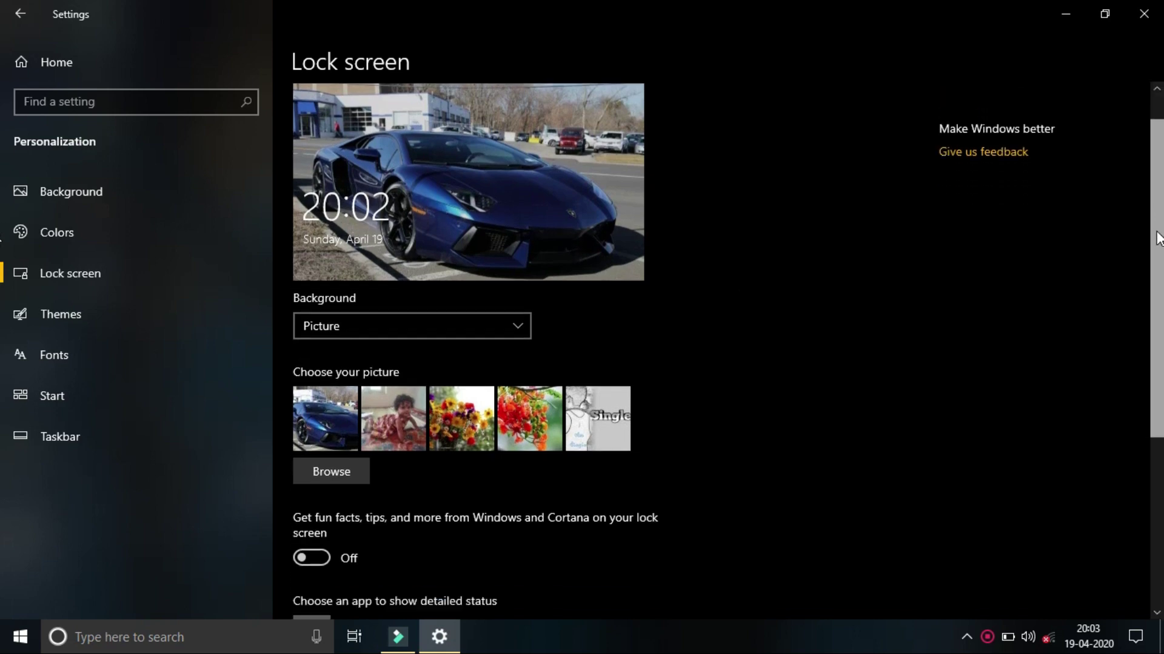
scroll(1157, 237, down, 5)
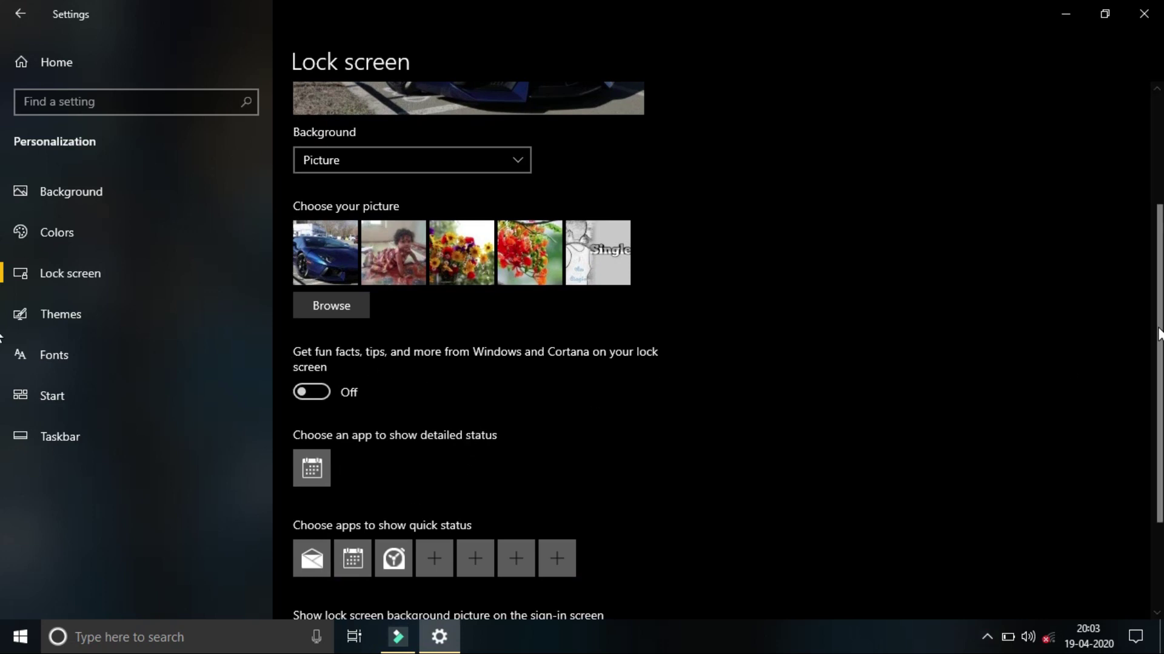
scroll(1155, 333, down, 3)
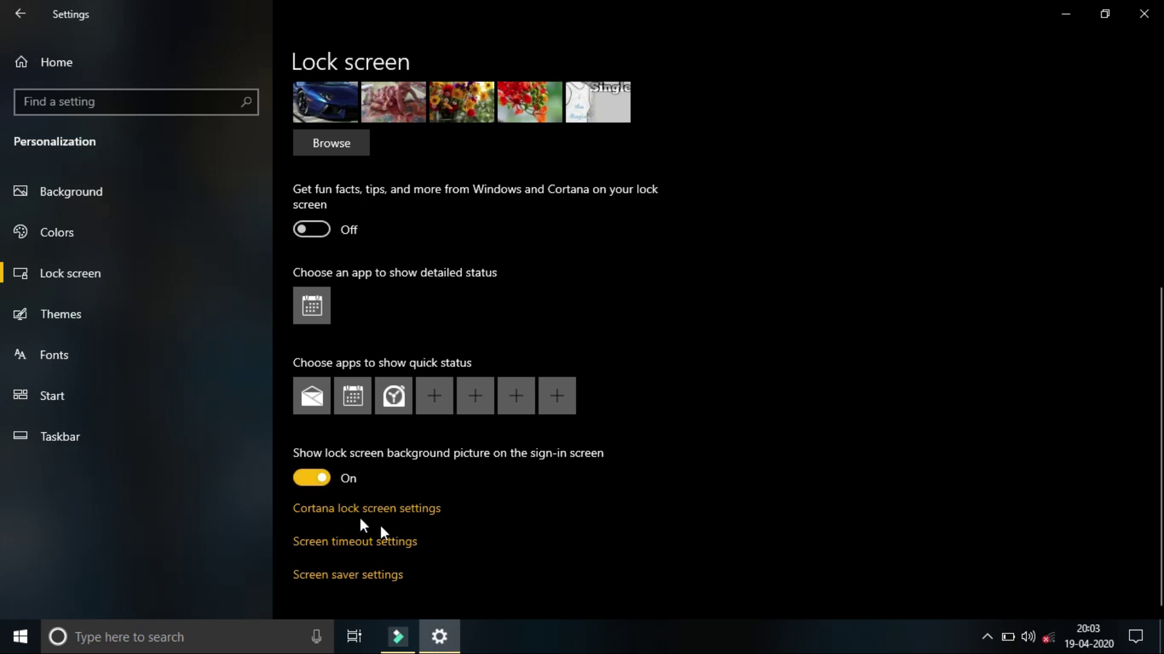
click(311, 477)
click(311, 478)
Open the screen saver settings and choose 3D Text as the screen saver.
click(363, 585)
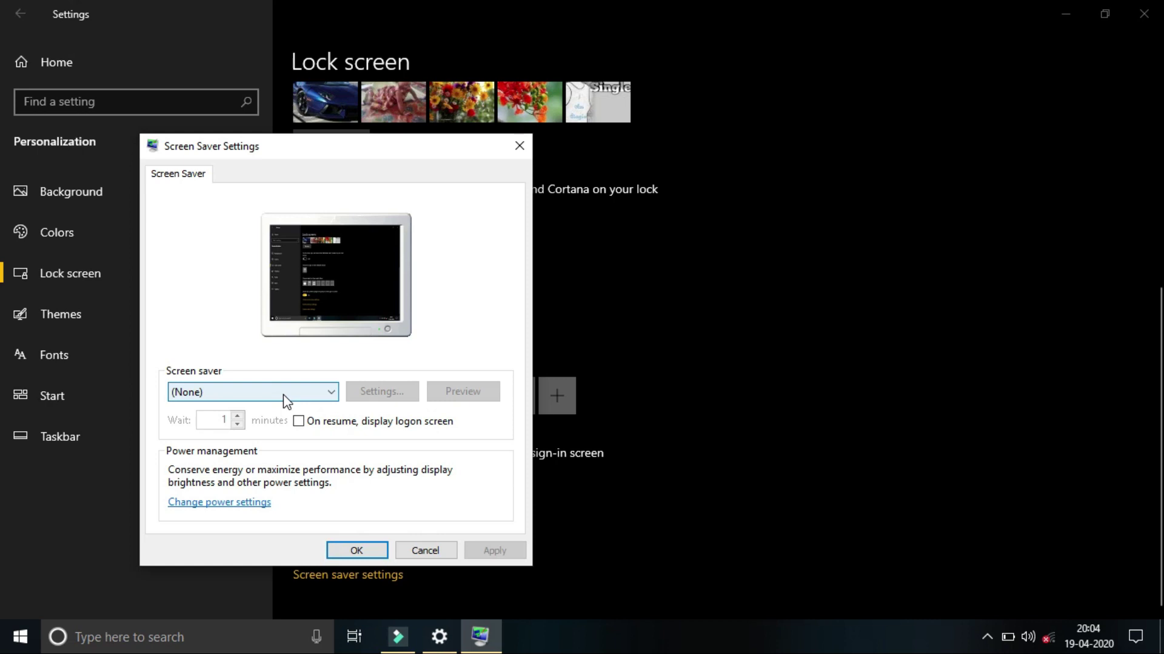
click(282, 394)
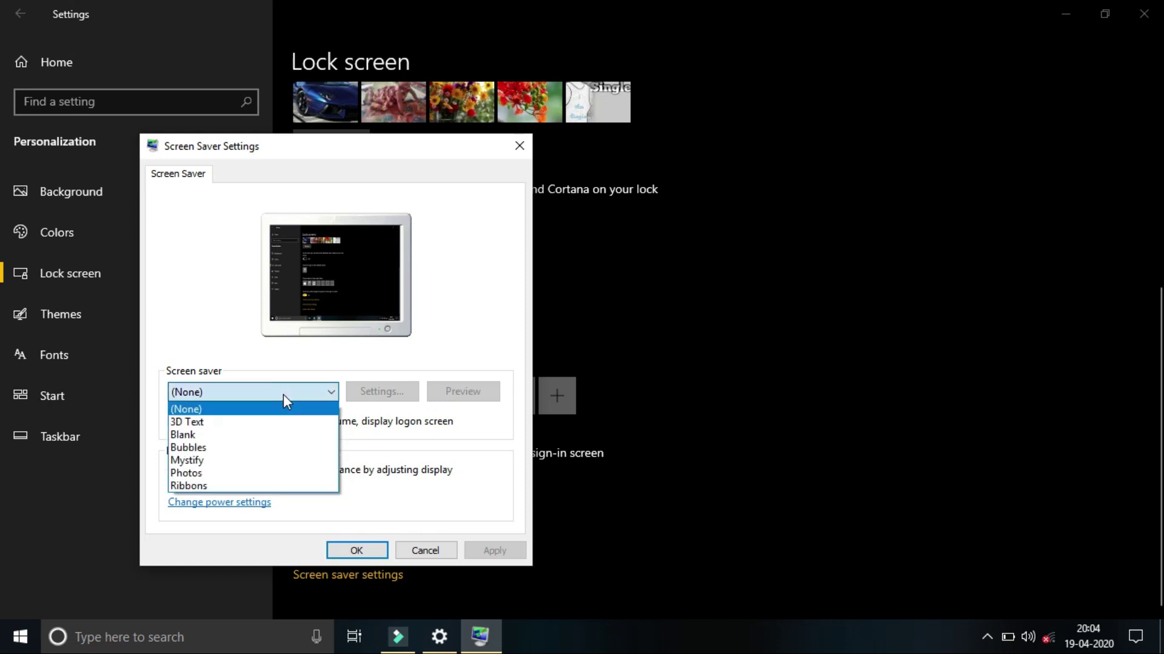
click(261, 423)
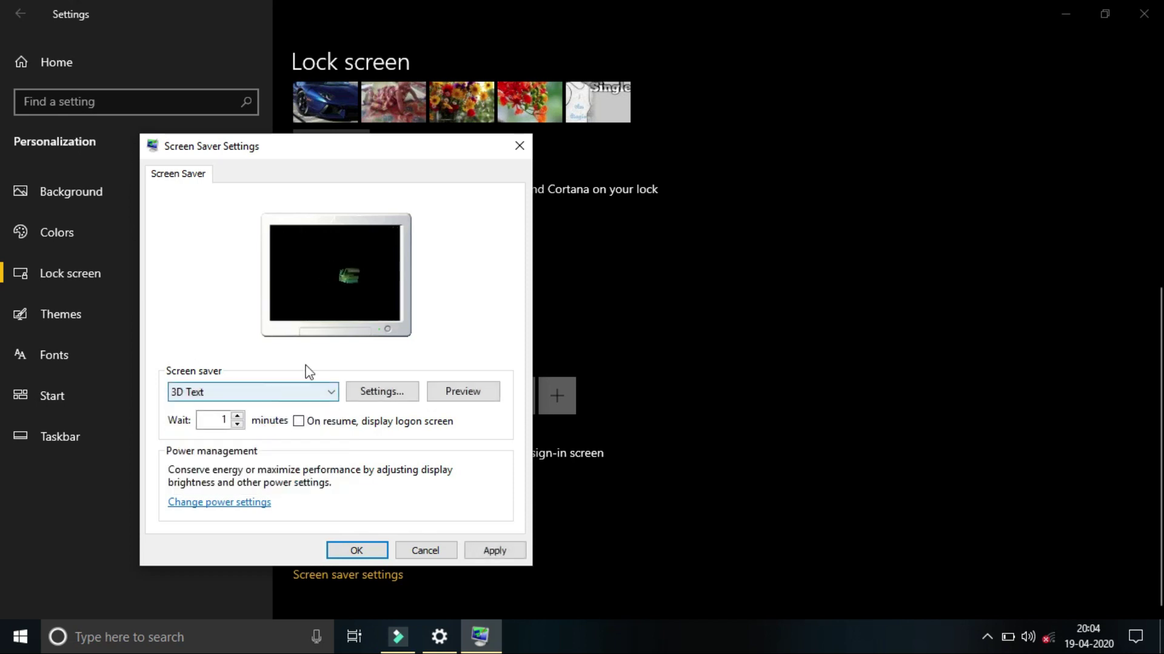
Open the 3D Text screen saver's settings and set the font style for the custom text KG to Bold.
click(373, 391)
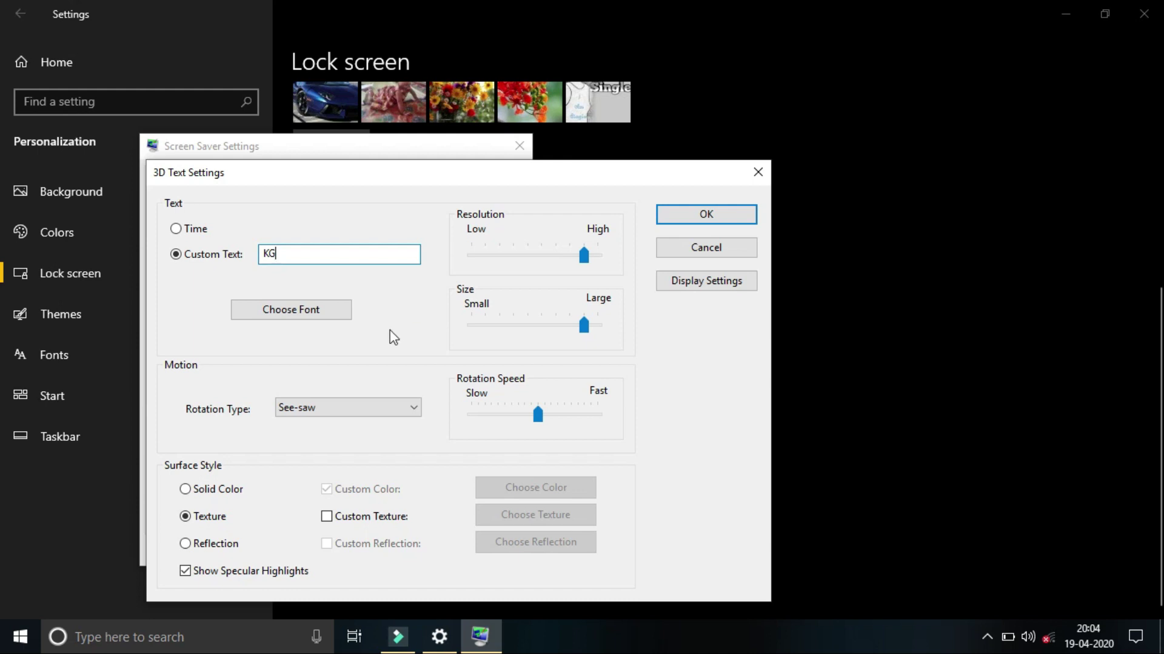
click(329, 312)
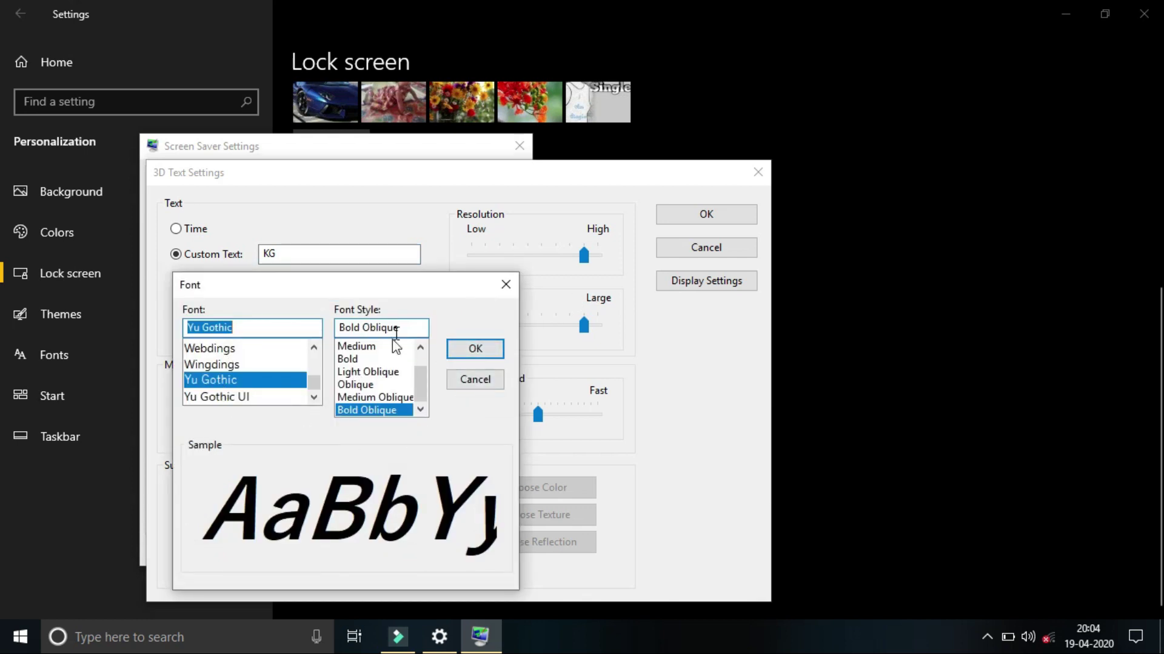
click(359, 360)
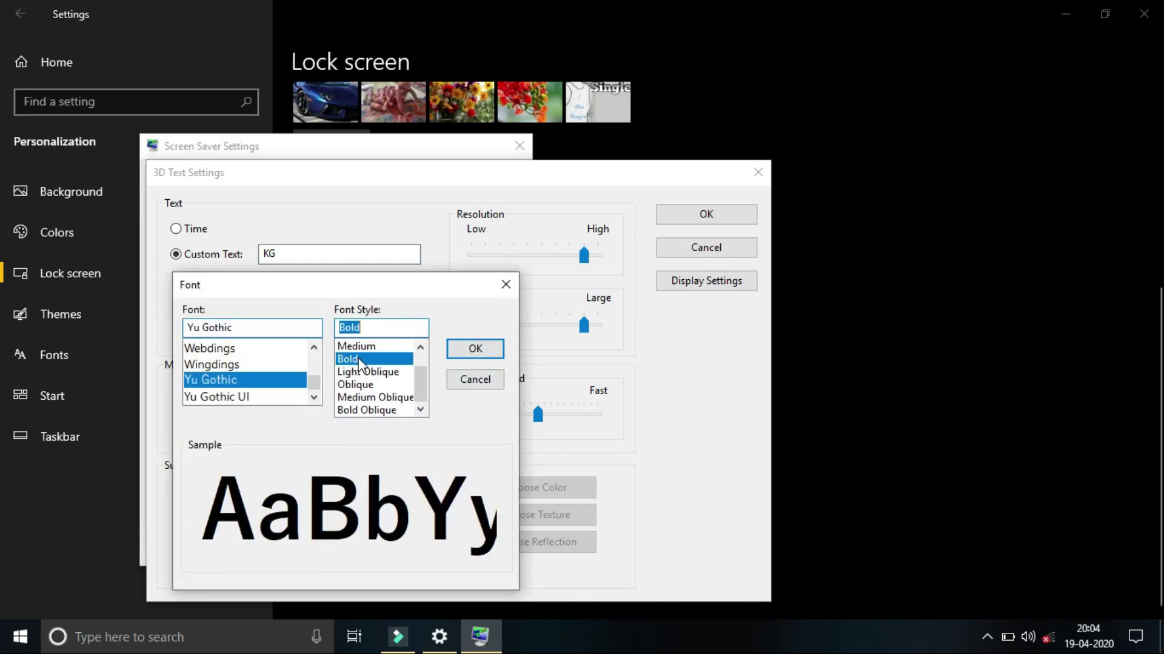
click(465, 348)
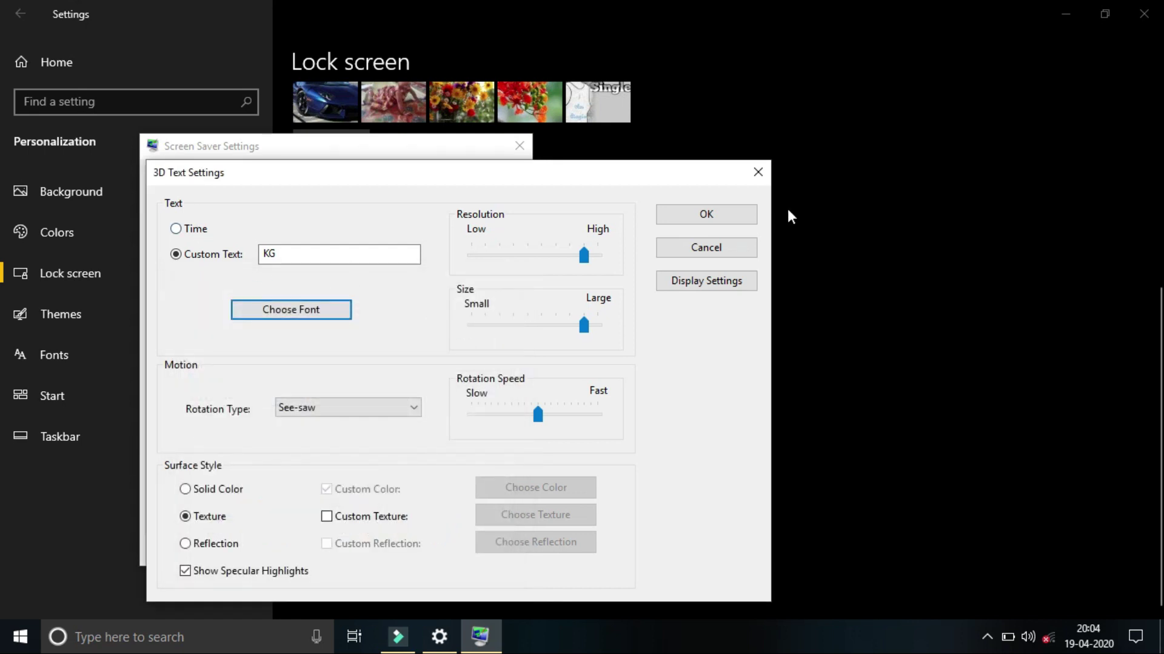
Set the 3D Text rotation type to Tumble and accept the screen saver's text settings.
click(337, 407)
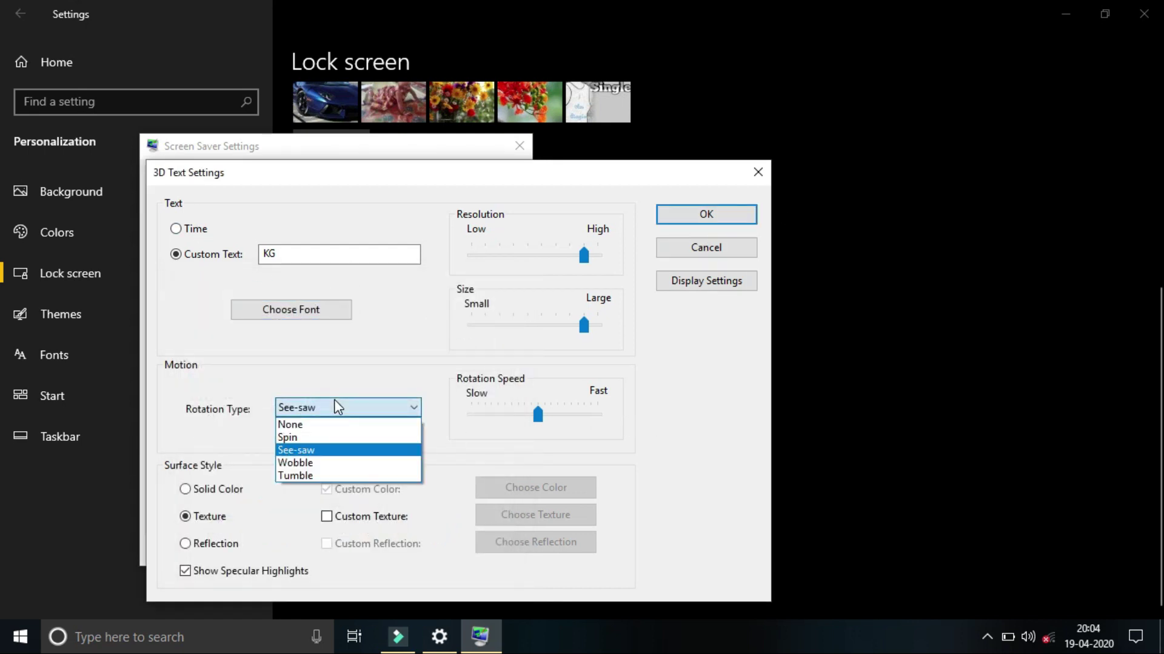
click(323, 452)
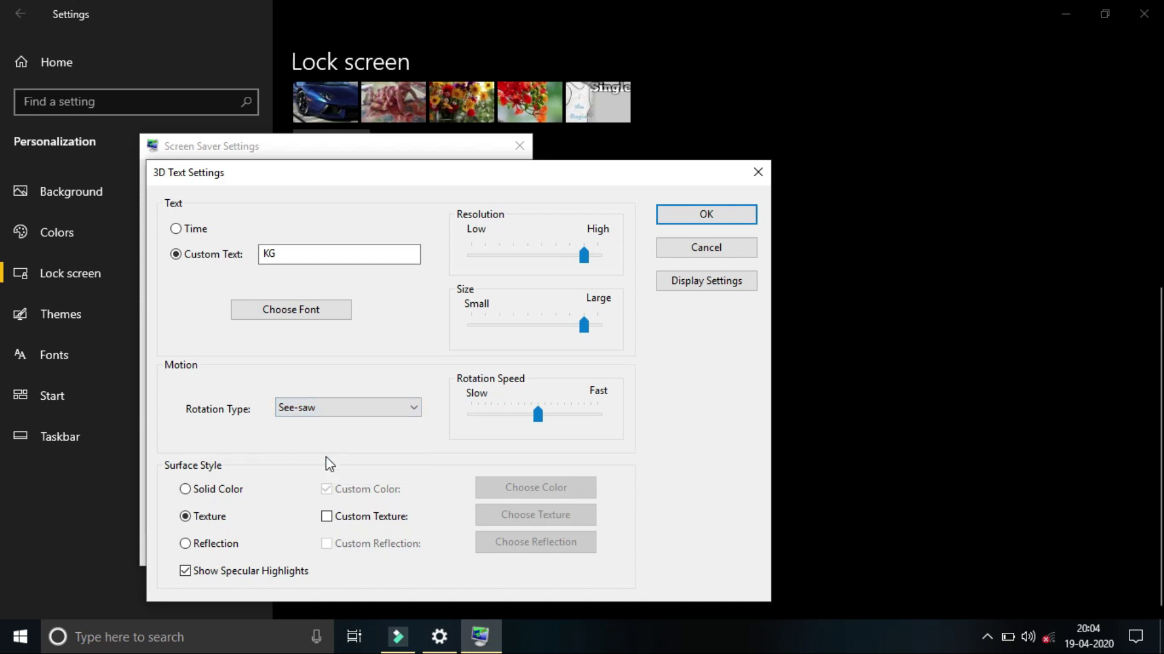
key(Down)
key(Down)
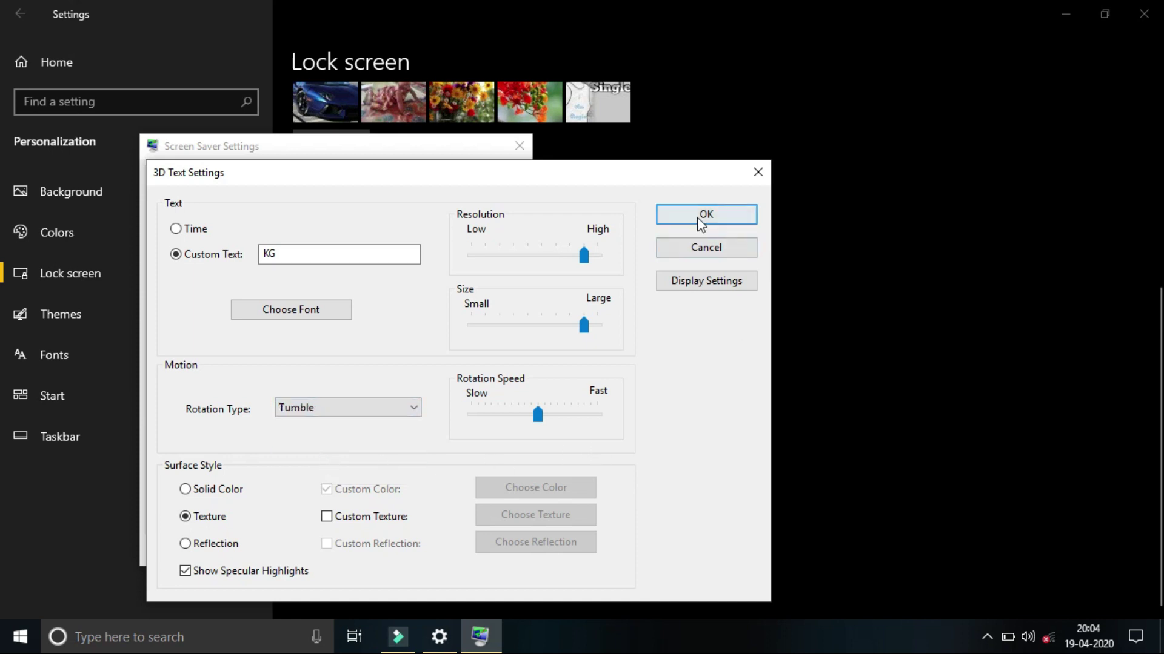
click(701, 223)
Preview the 3D Text screen saver full screen, and apply it with a wait time of 1 minute.
click(466, 398)
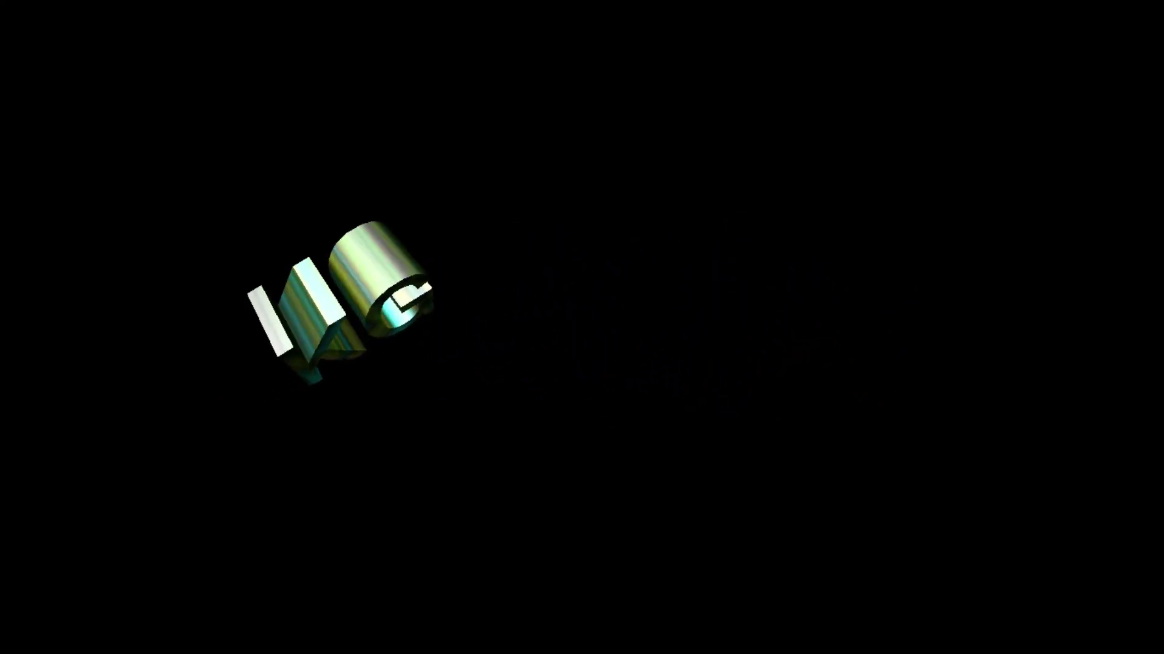
mouse_move(531, 334)
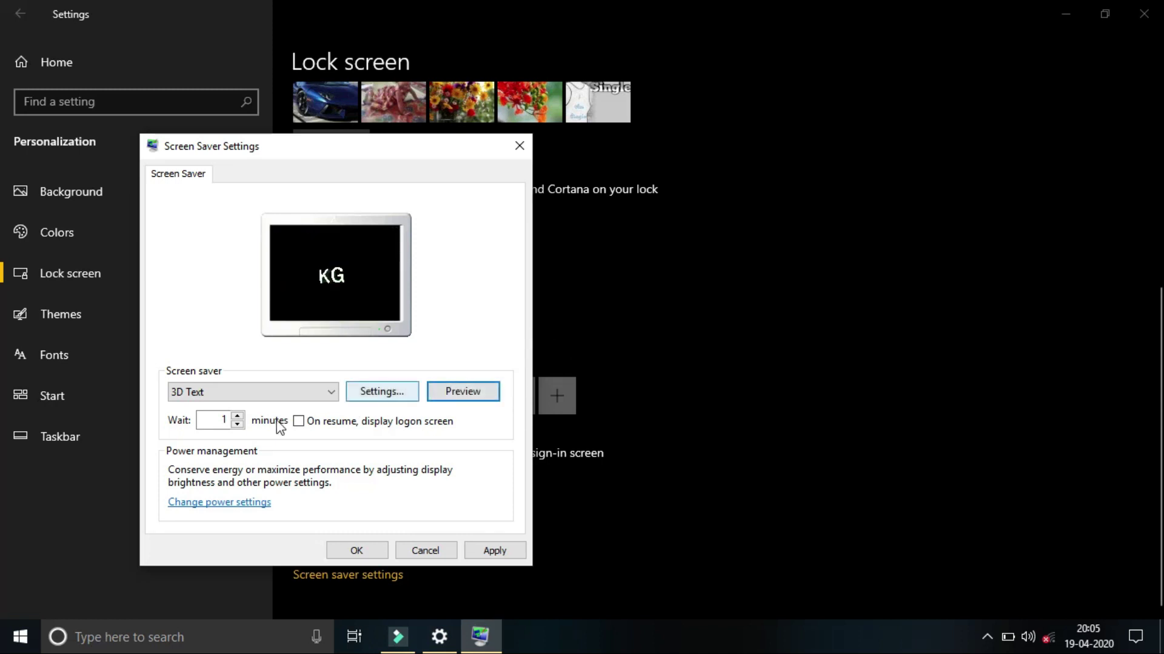
click(237, 417)
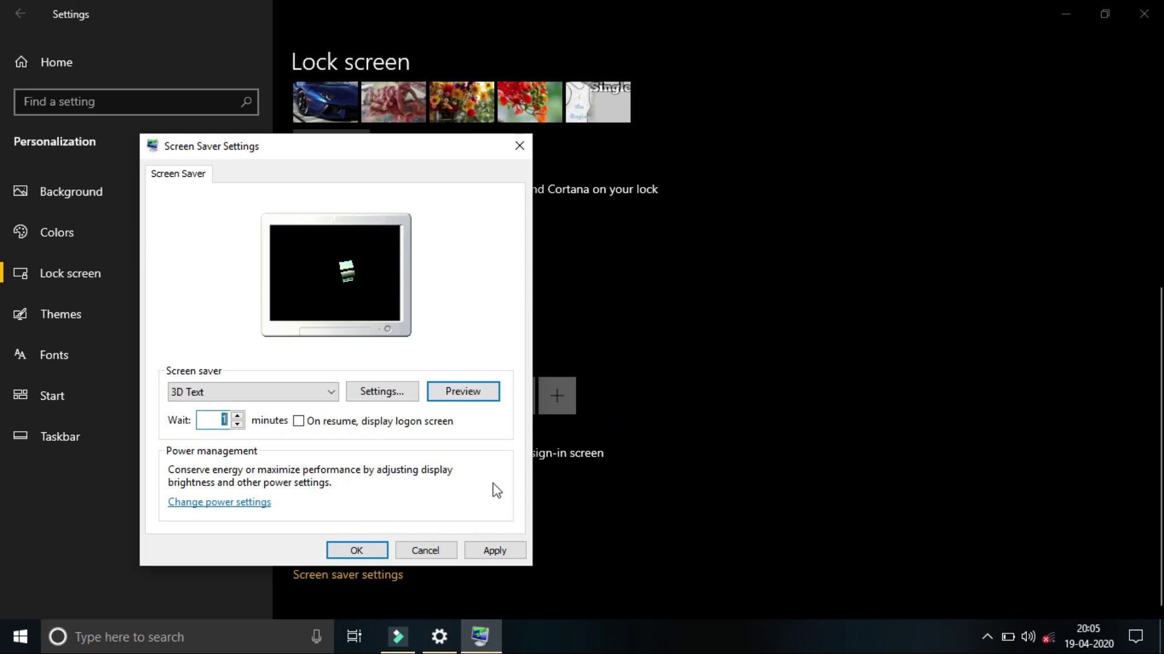
click(487, 552)
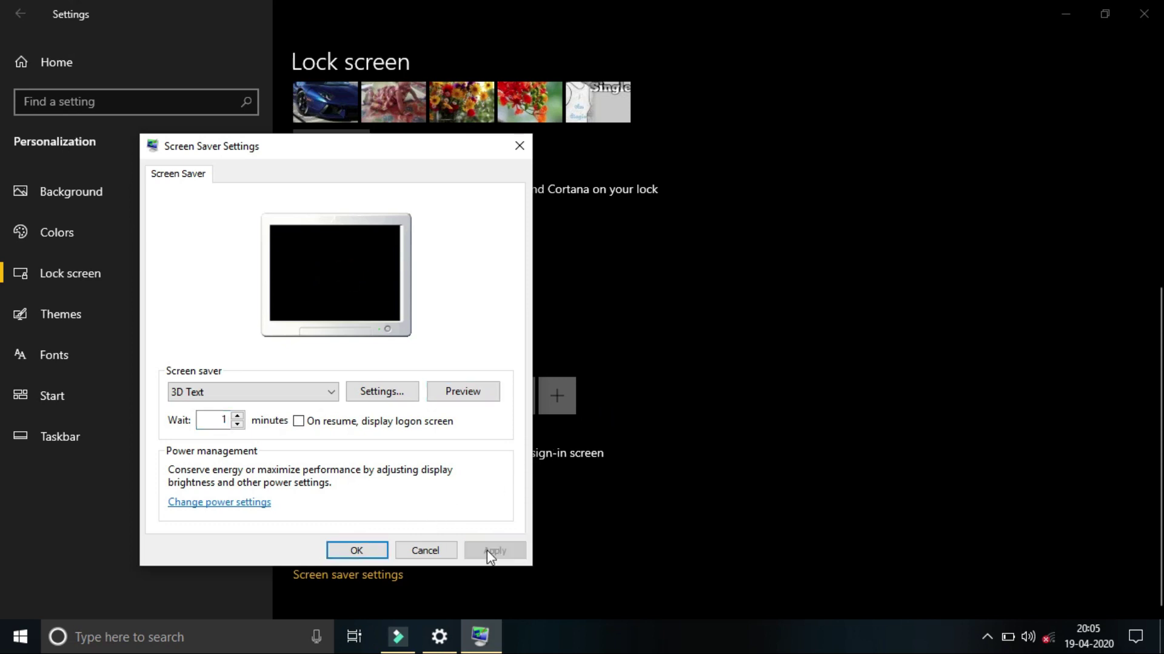
click(358, 550)
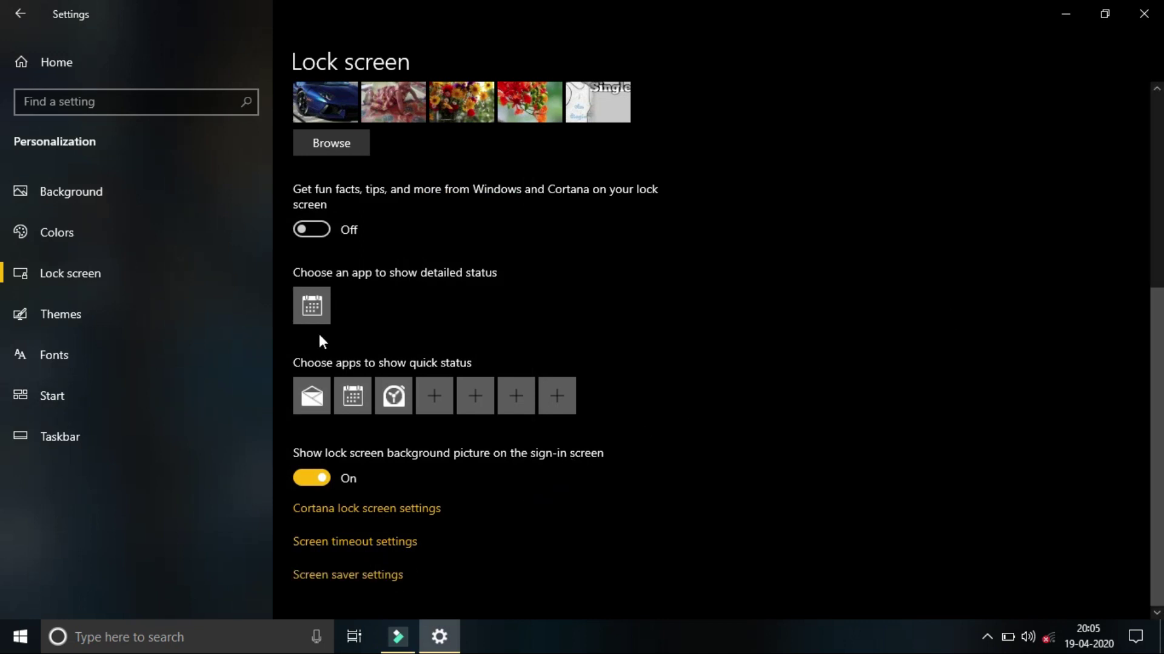
Browse the installed themes in the Themes settings and apply the Windows 10 theme.
click(60, 315)
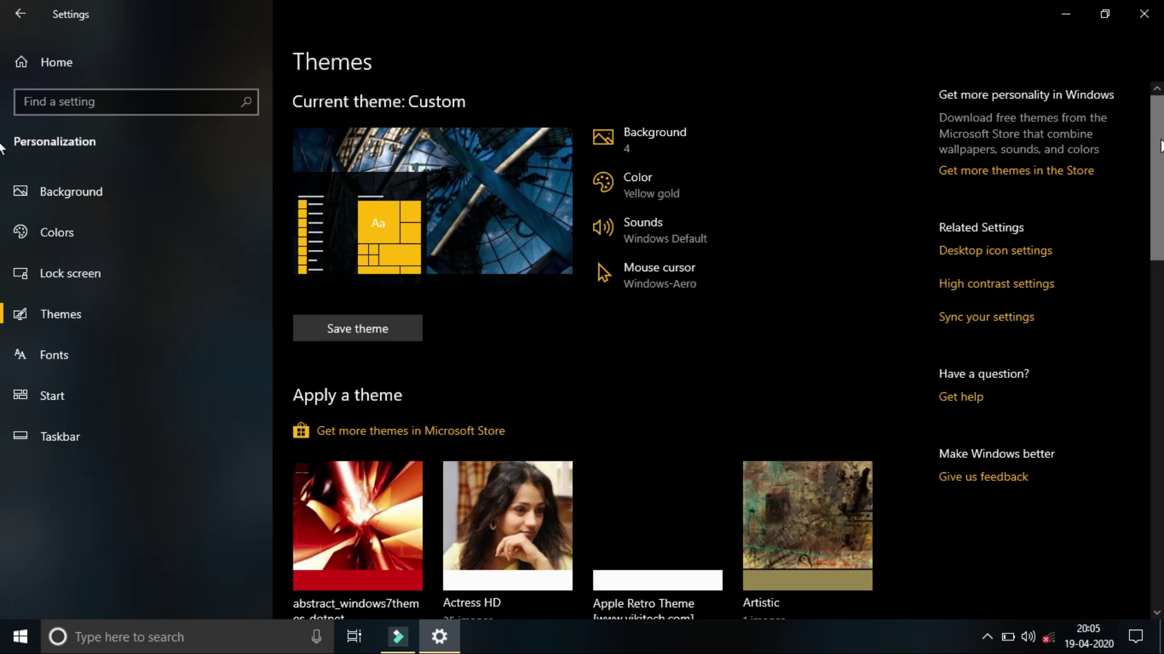
drag(1160, 145, 1160, 207)
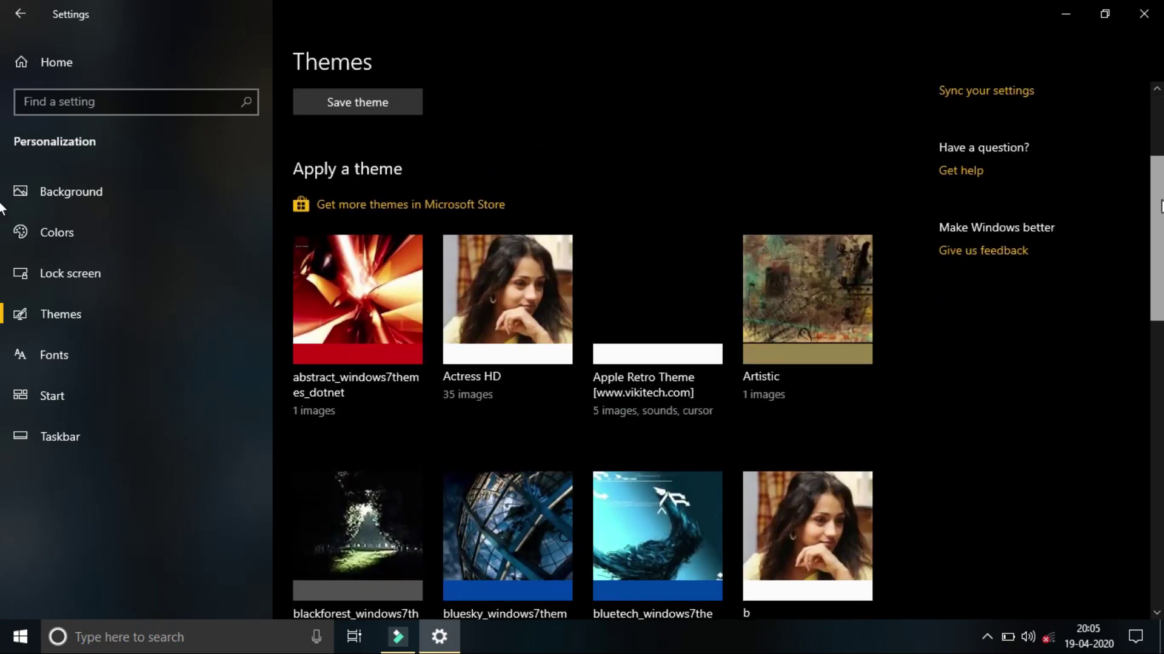
scroll(2, 209, down, 6)
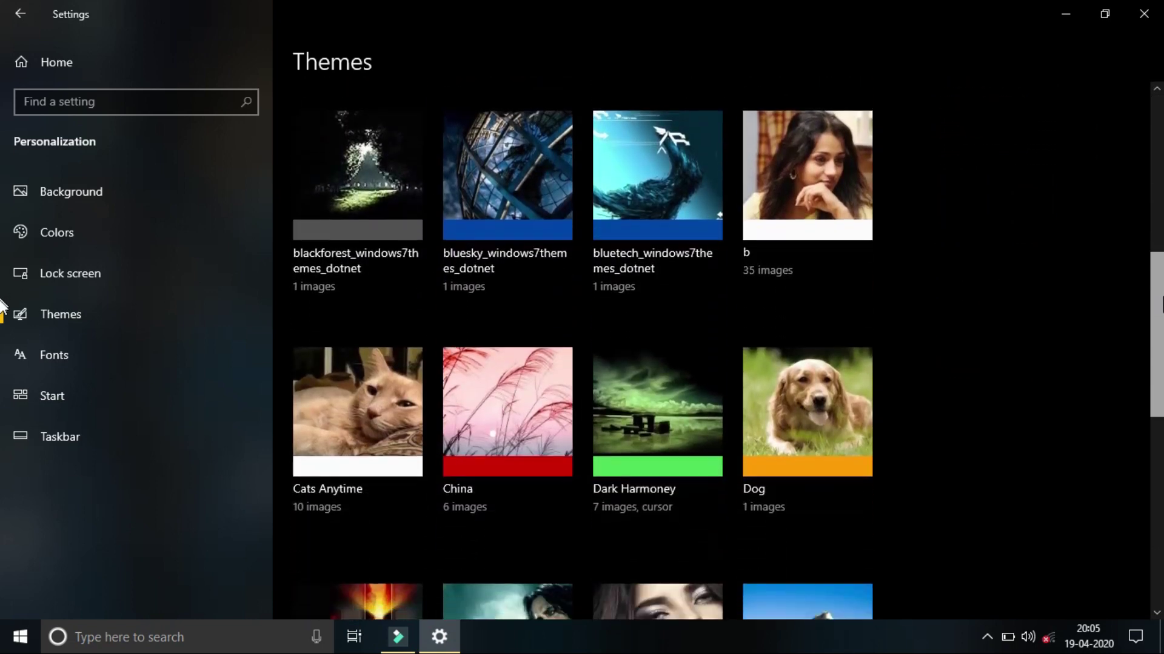
scroll(2, 306, down, 8)
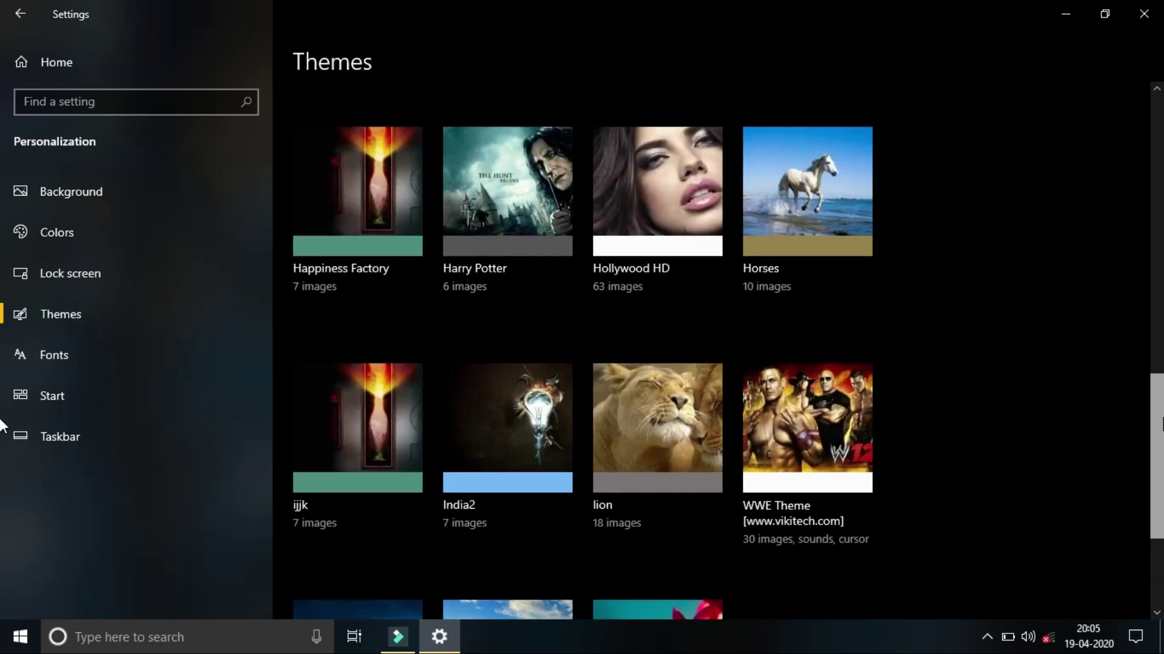
scroll(2, 424, down, 4)
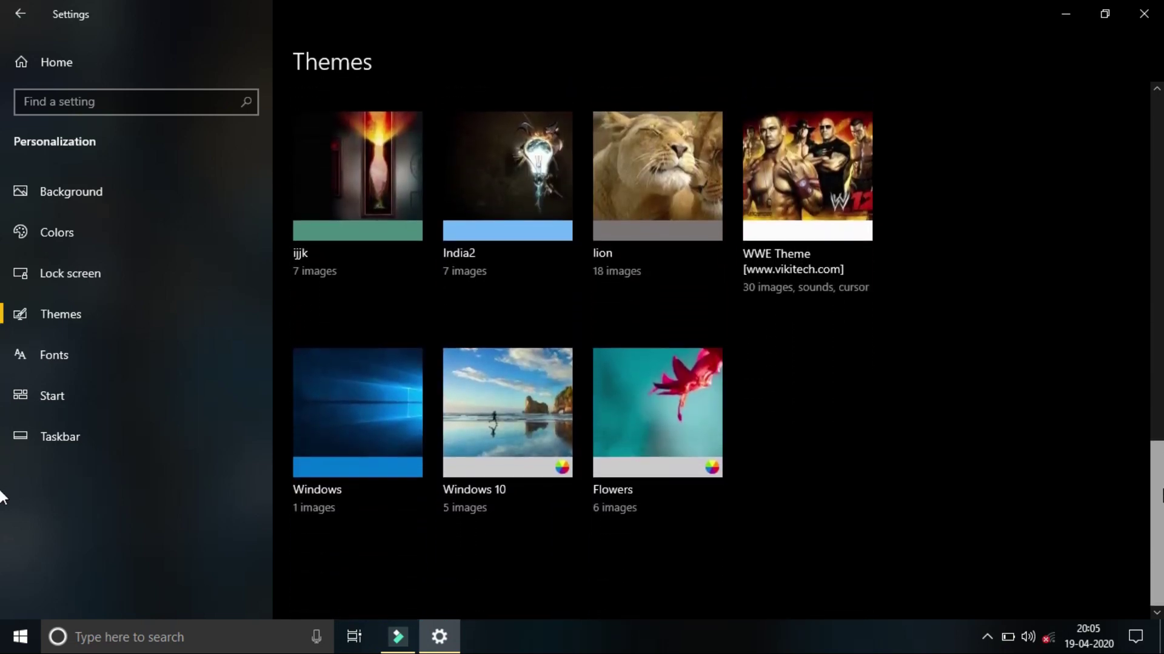
scroll(2, 488, up, 1)
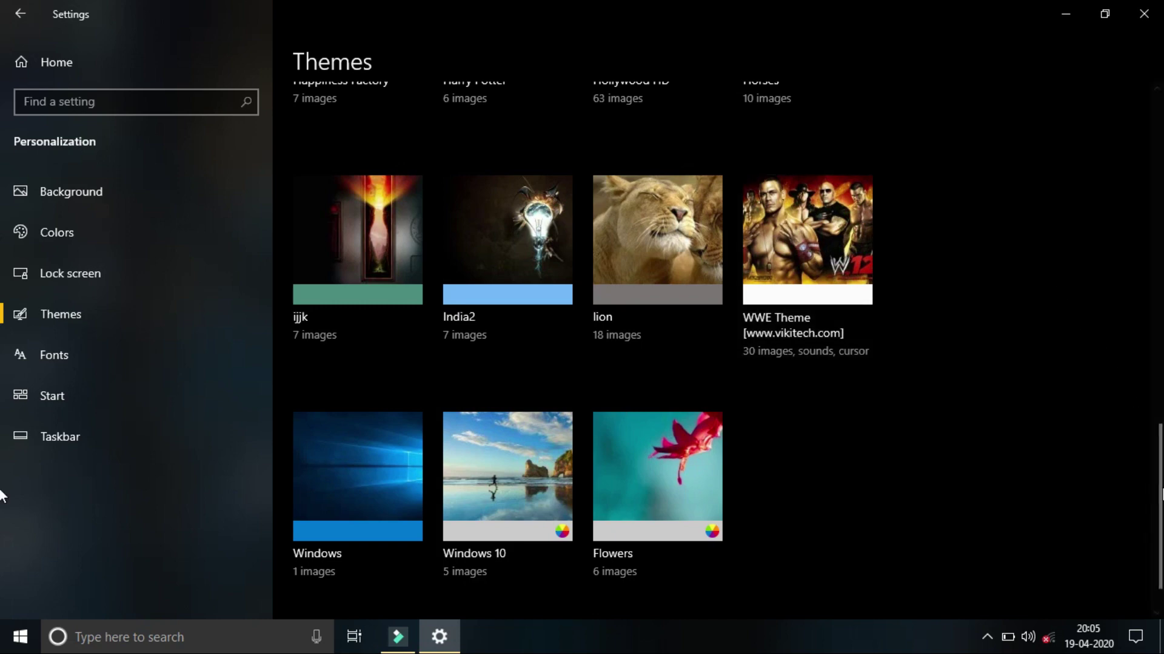
scroll(1, 503, down, 1)
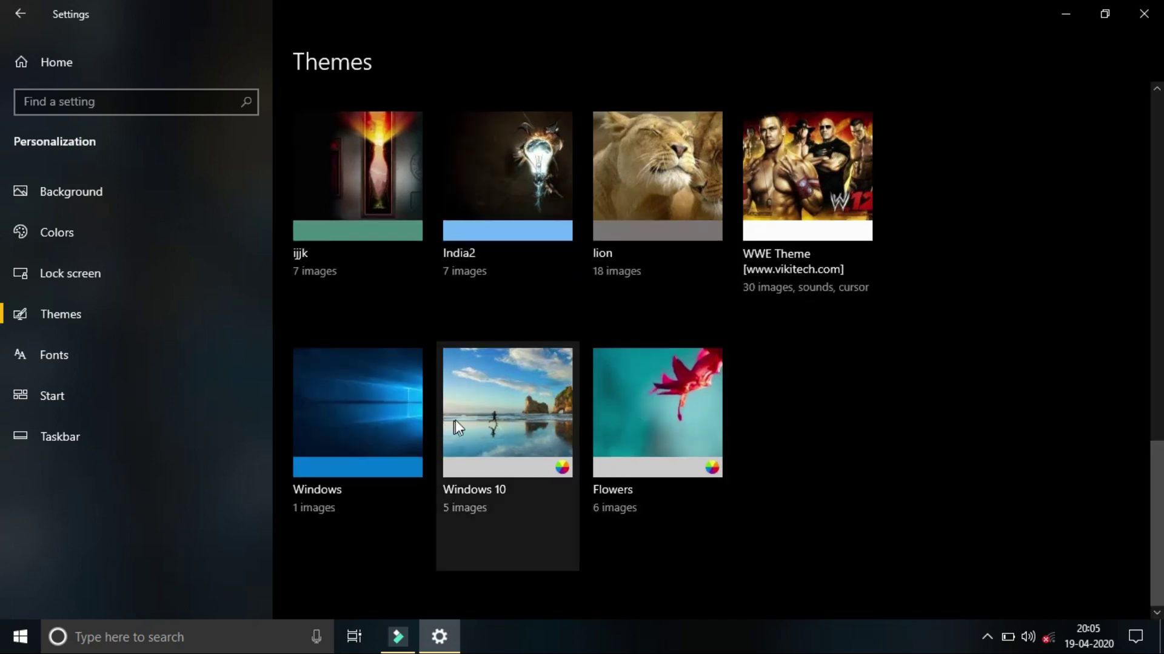
click(500, 413)
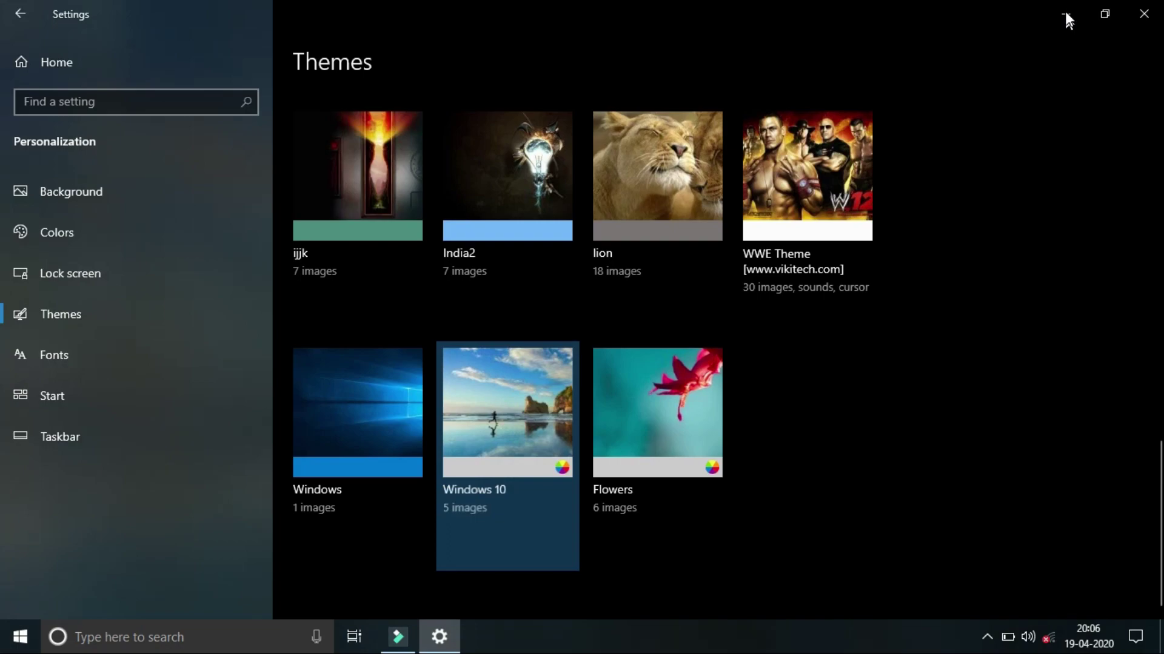
Show the desktop and advance the slideshow to the next desktop background twice.
click(1066, 14)
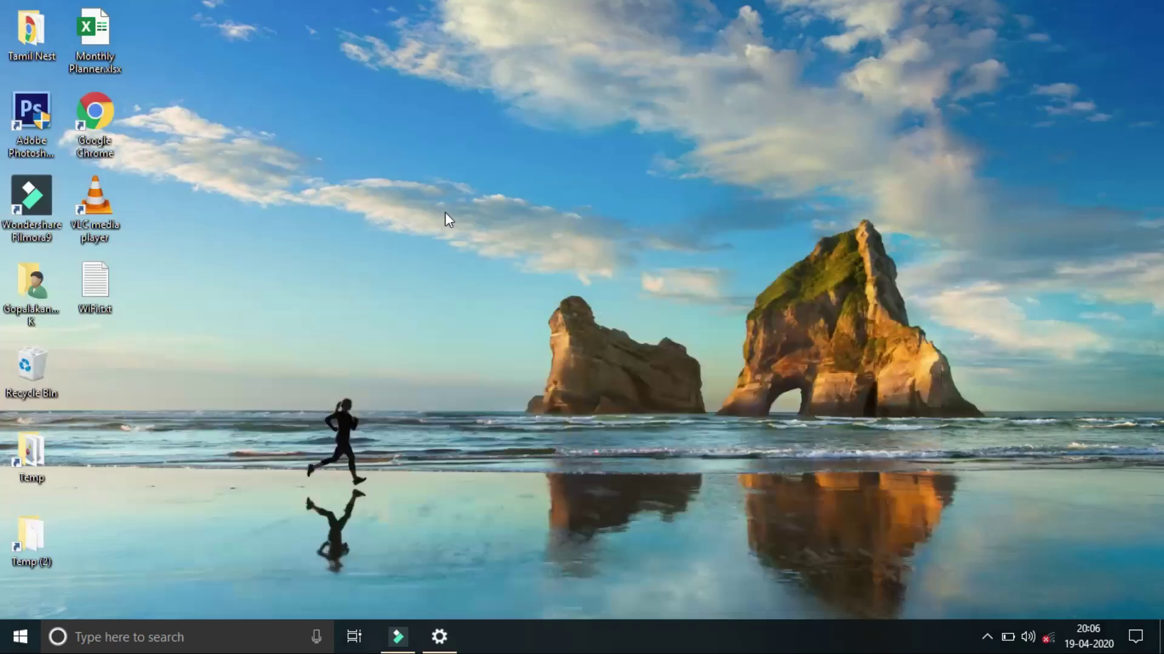
right_click(497, 147)
click(613, 271)
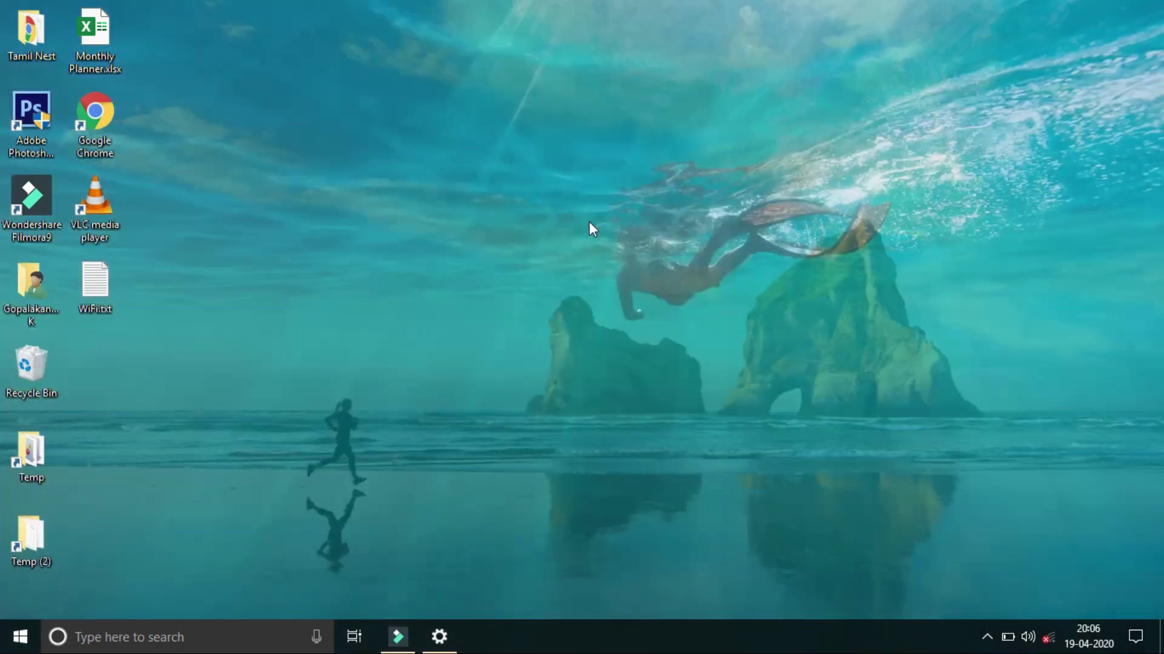
right_click(461, 153)
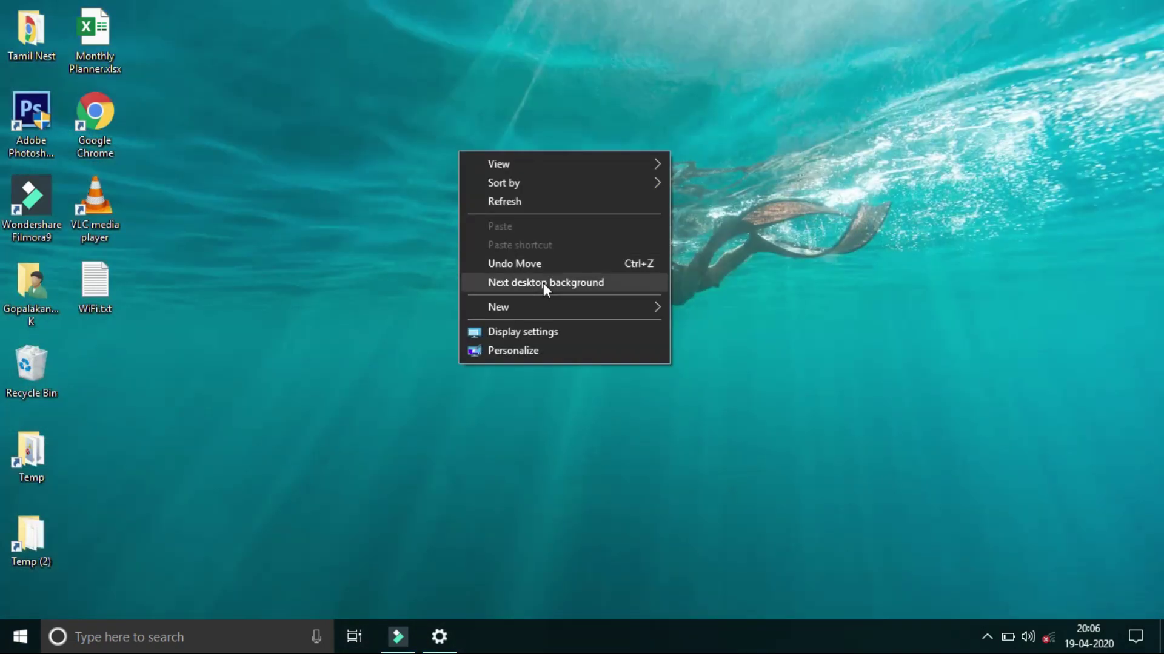
click(543, 282)
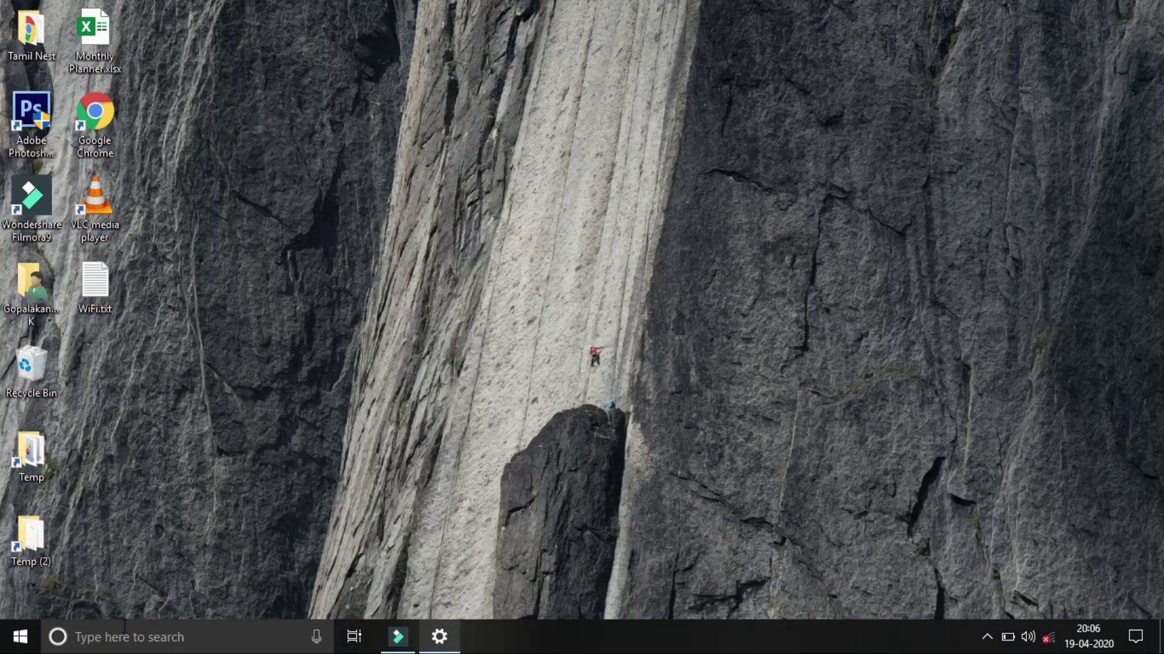
Return to the Themes settings and view the current theme's background option.
click(440, 636)
key(super+Up)
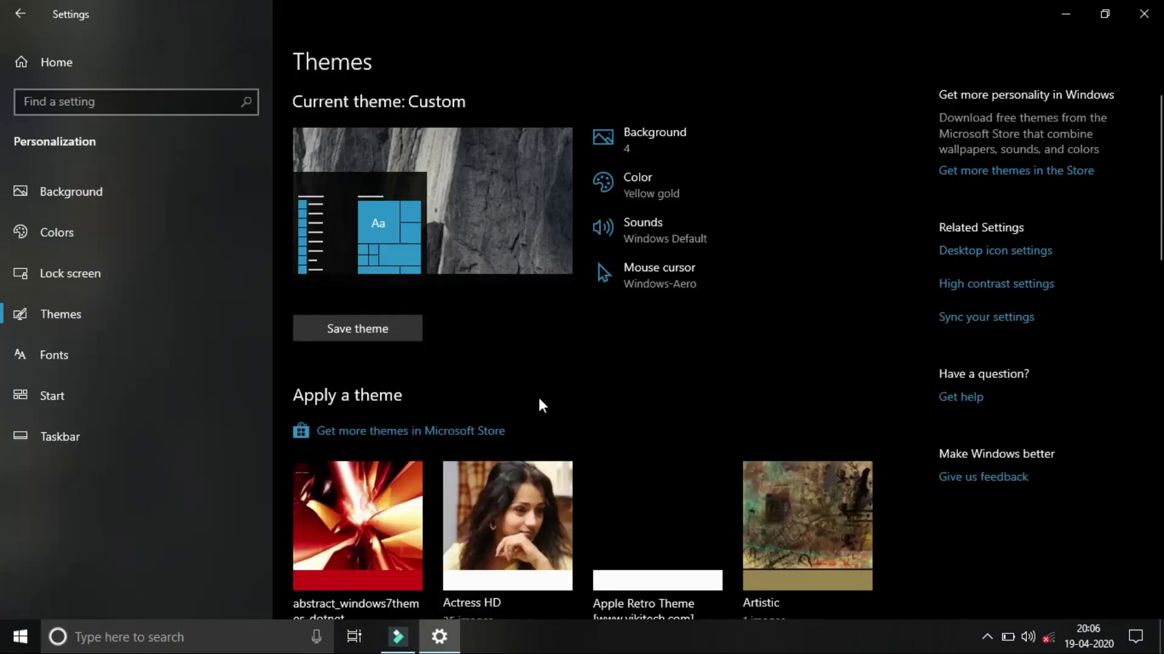
click(652, 143)
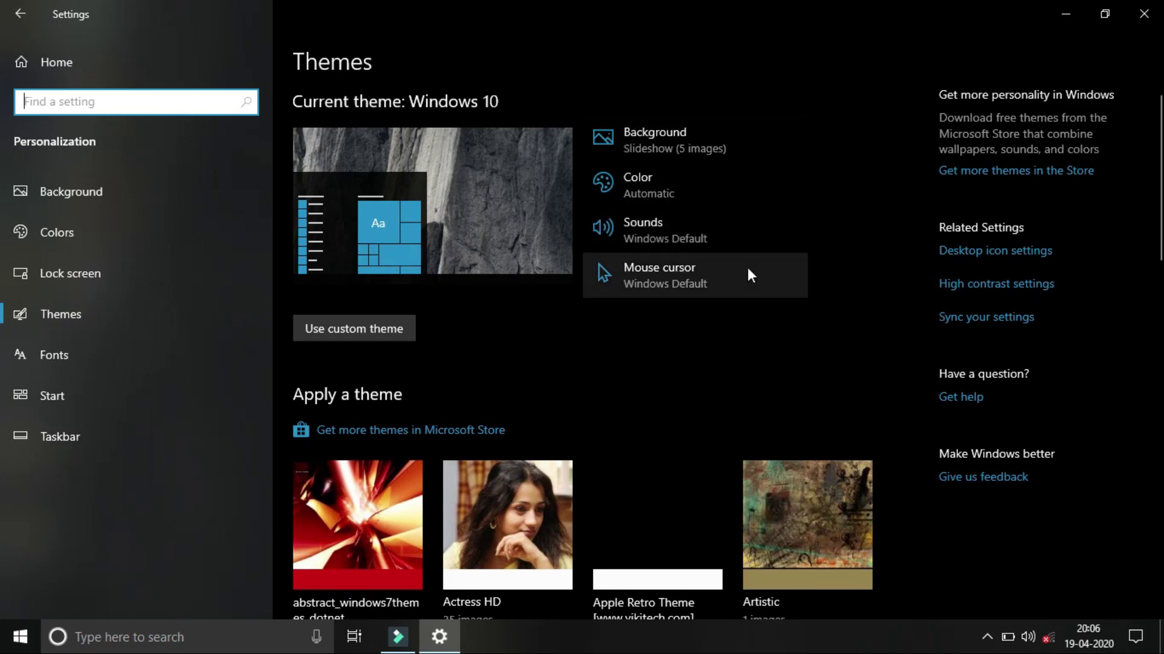
Set the theme's mouse cursor to the Magnified (system scheme) pointer scheme and apply it.
click(691, 277)
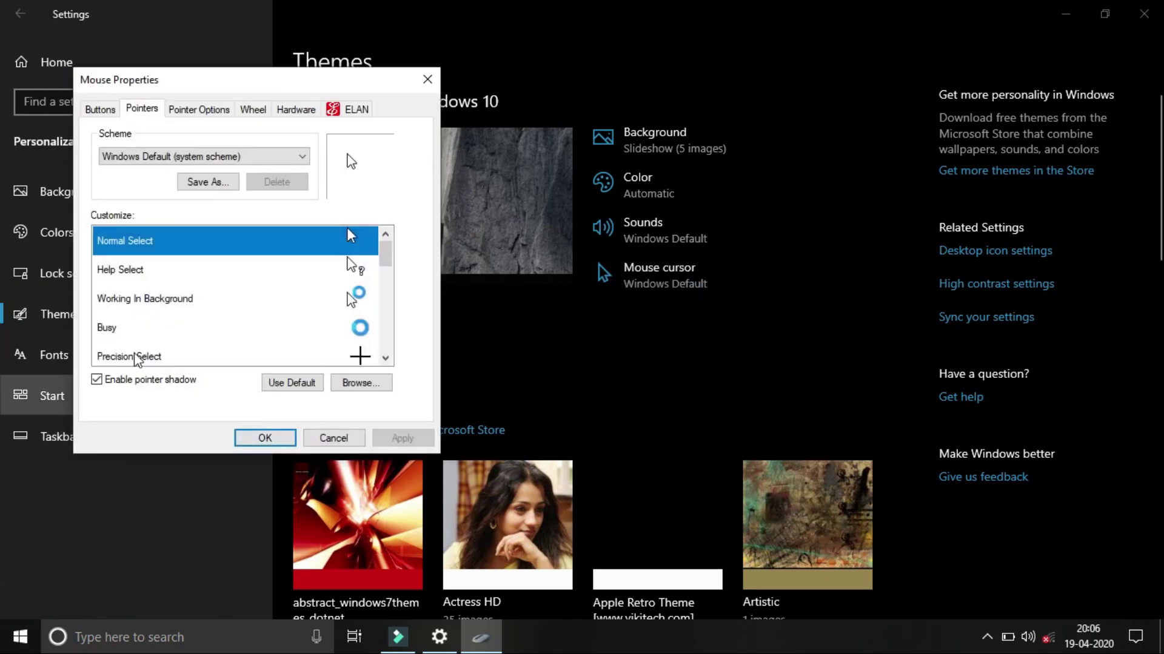
click(642, 265)
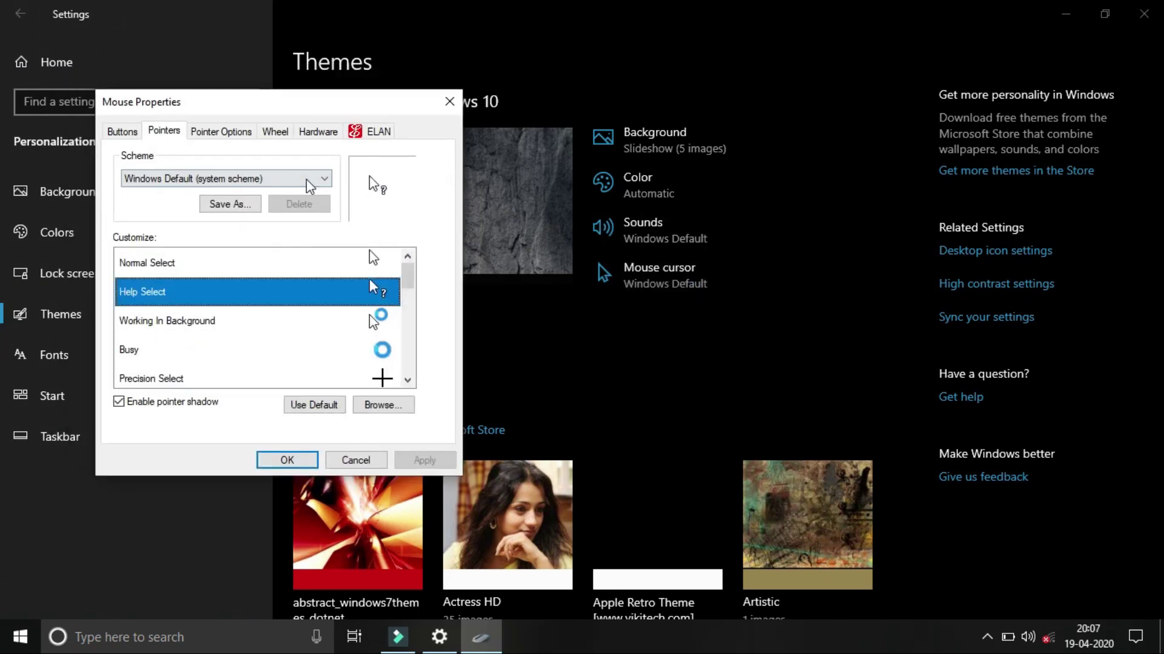
click(306, 179)
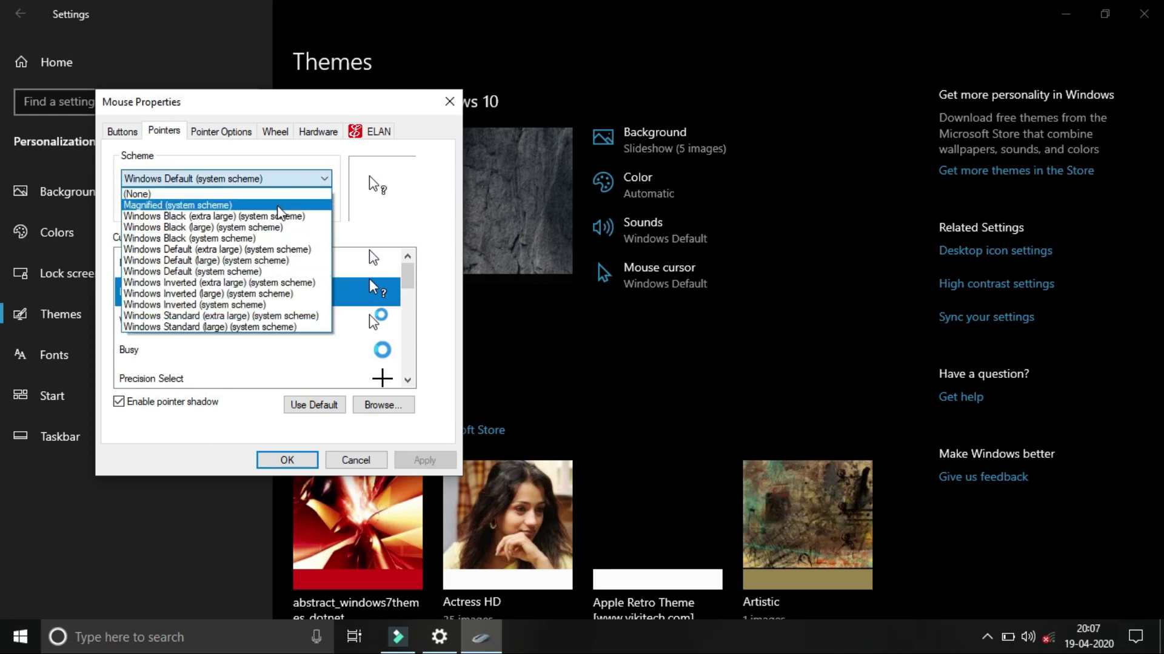
click(246, 206)
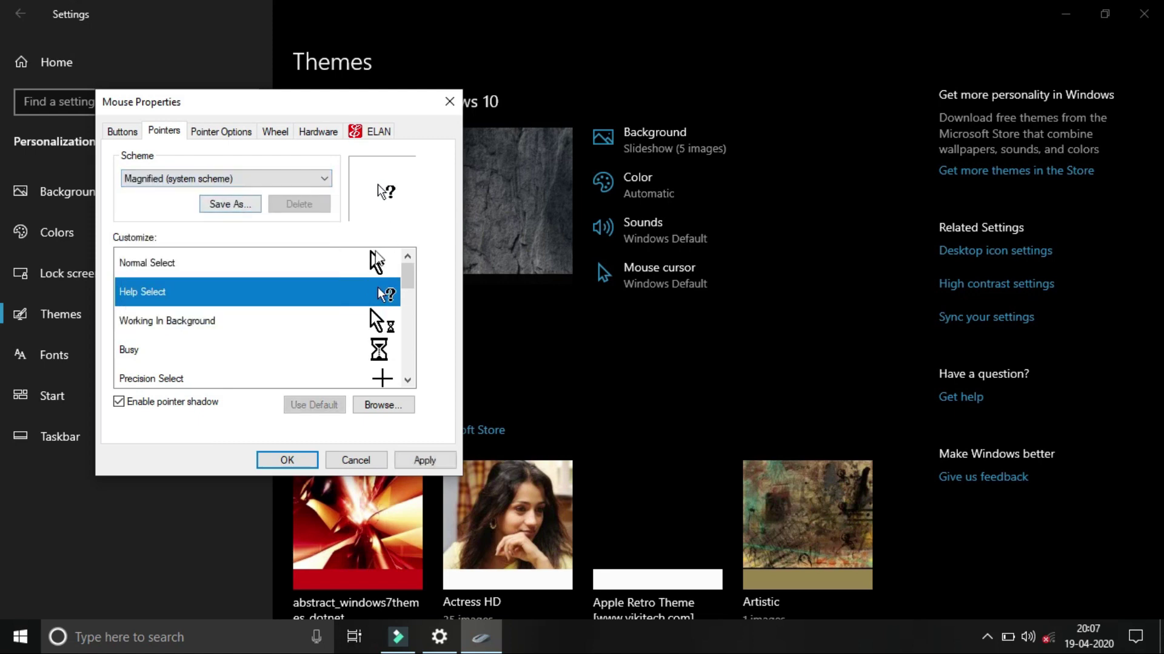
click(358, 323)
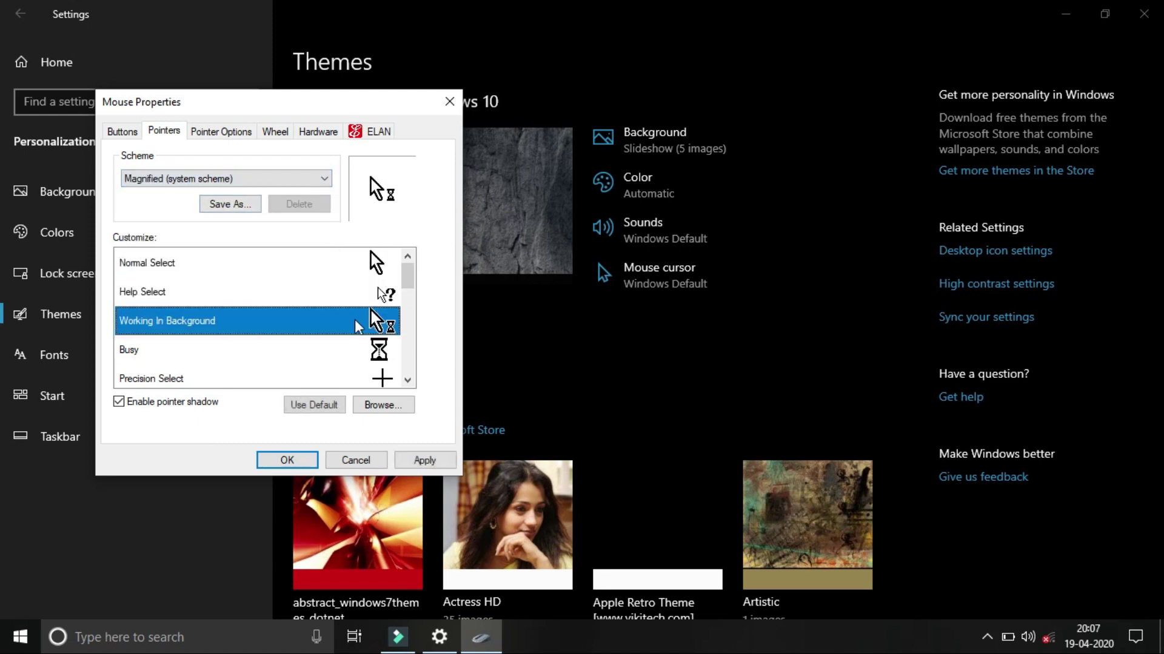
click(418, 462)
click(274, 462)
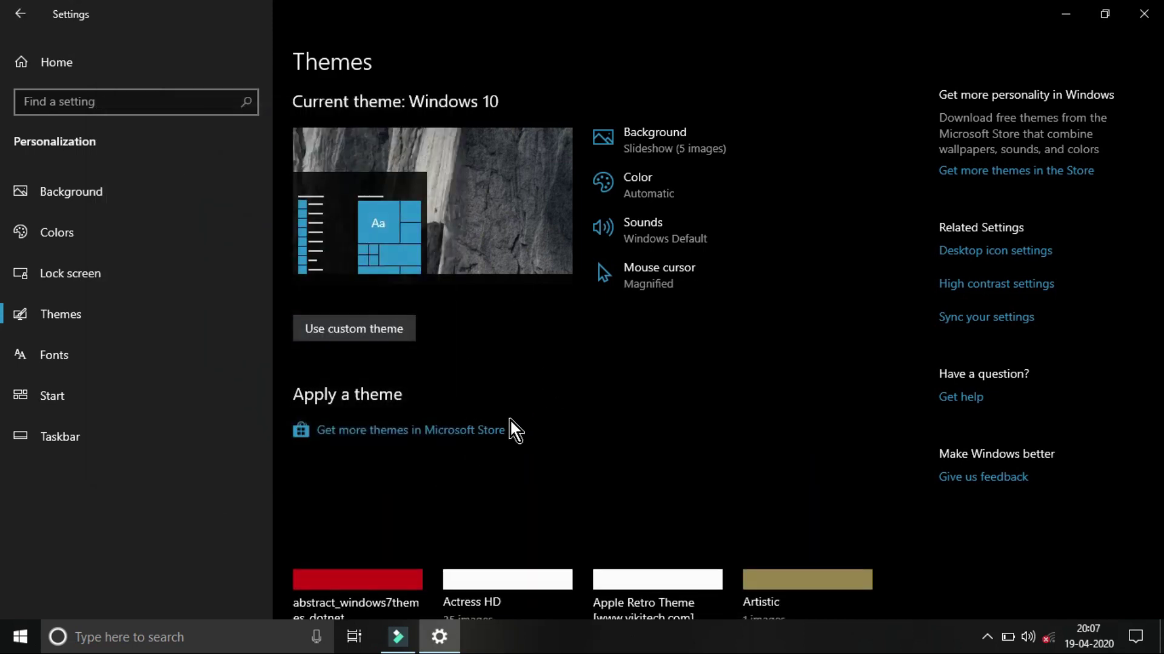
Try out the Windows Black (system scheme) pointer scheme in the mouse cursor properties and discard the change.
click(646, 283)
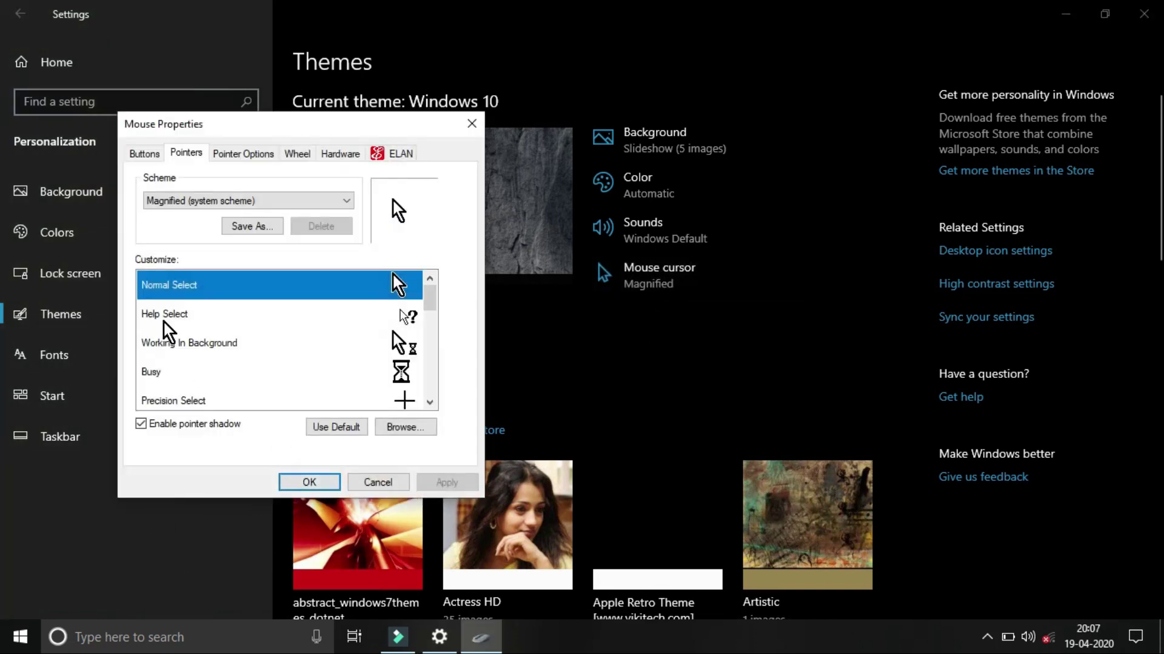
click(196, 204)
scroll(195, 207, up, 1)
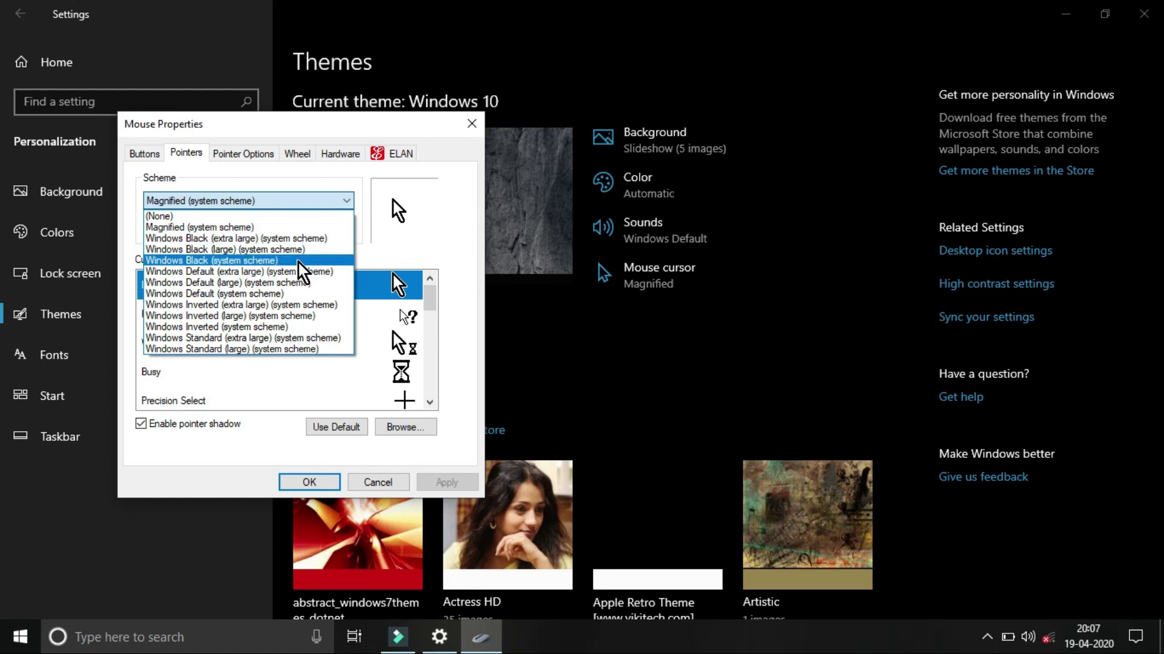
click(285, 260)
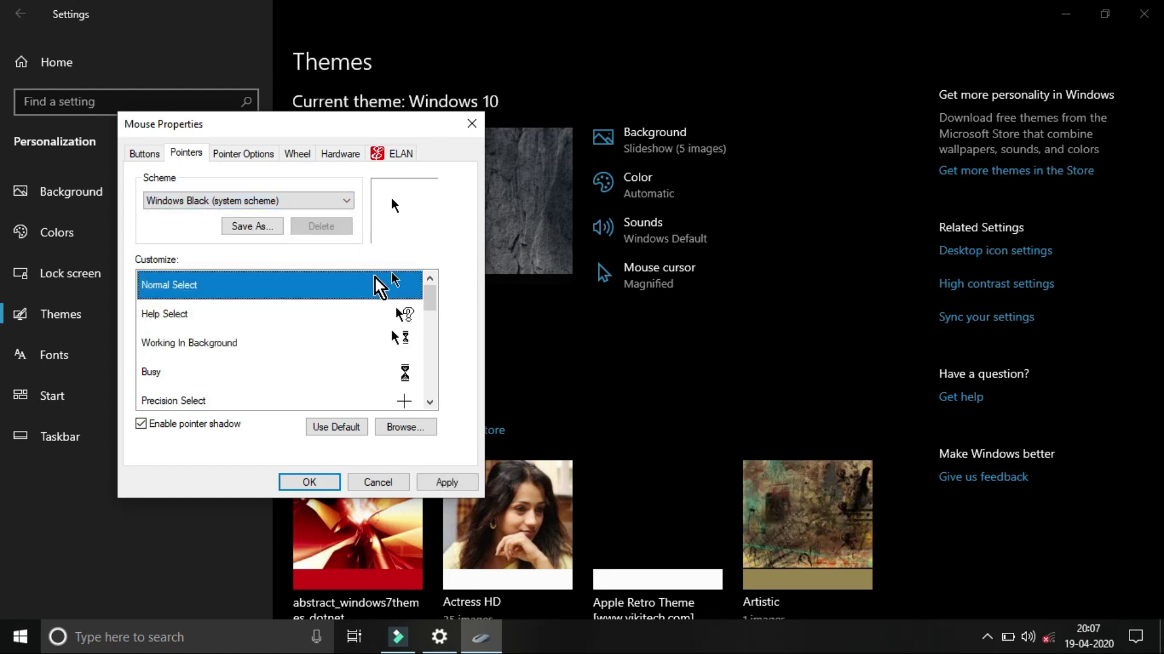
click(345, 202)
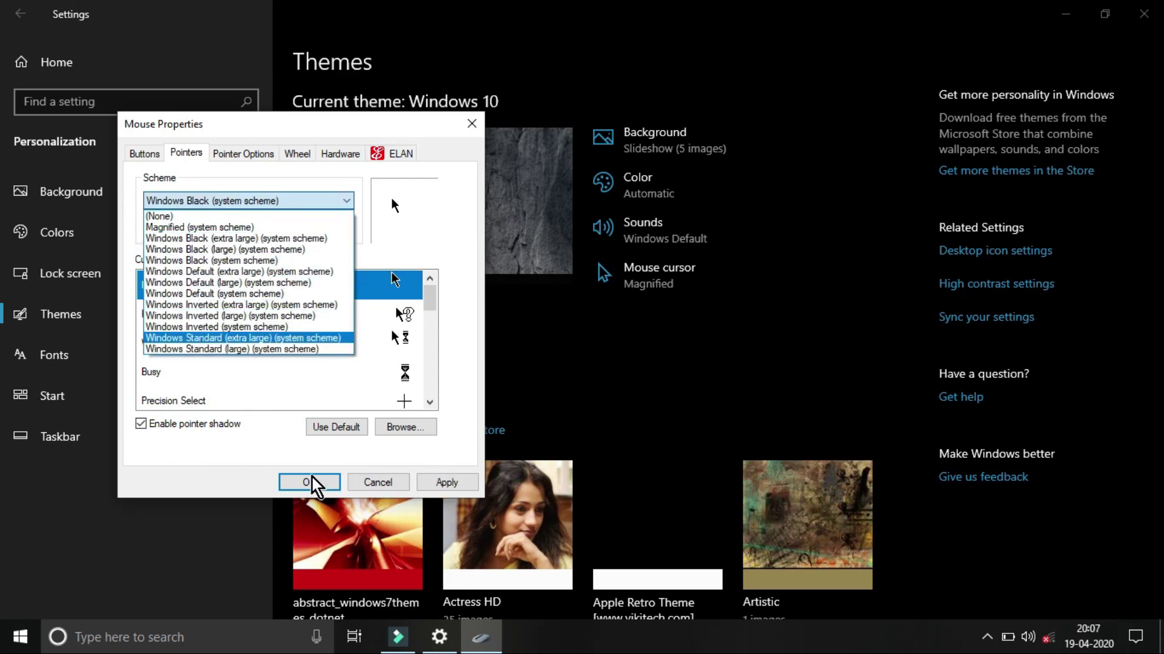
click(401, 483)
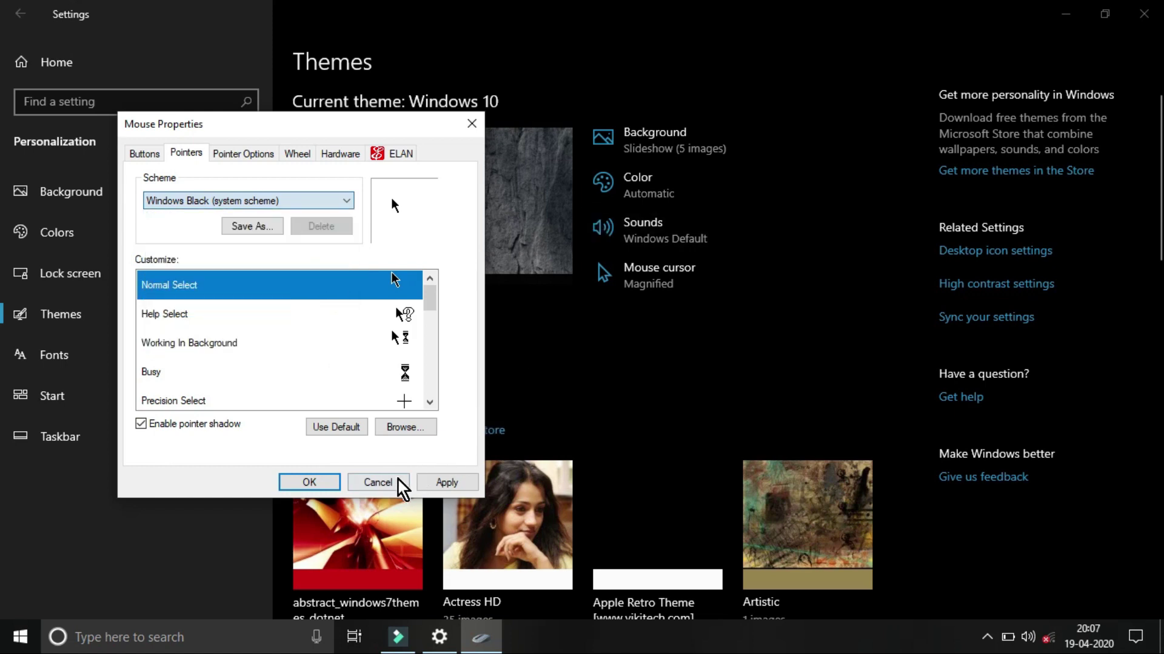
click(387, 482)
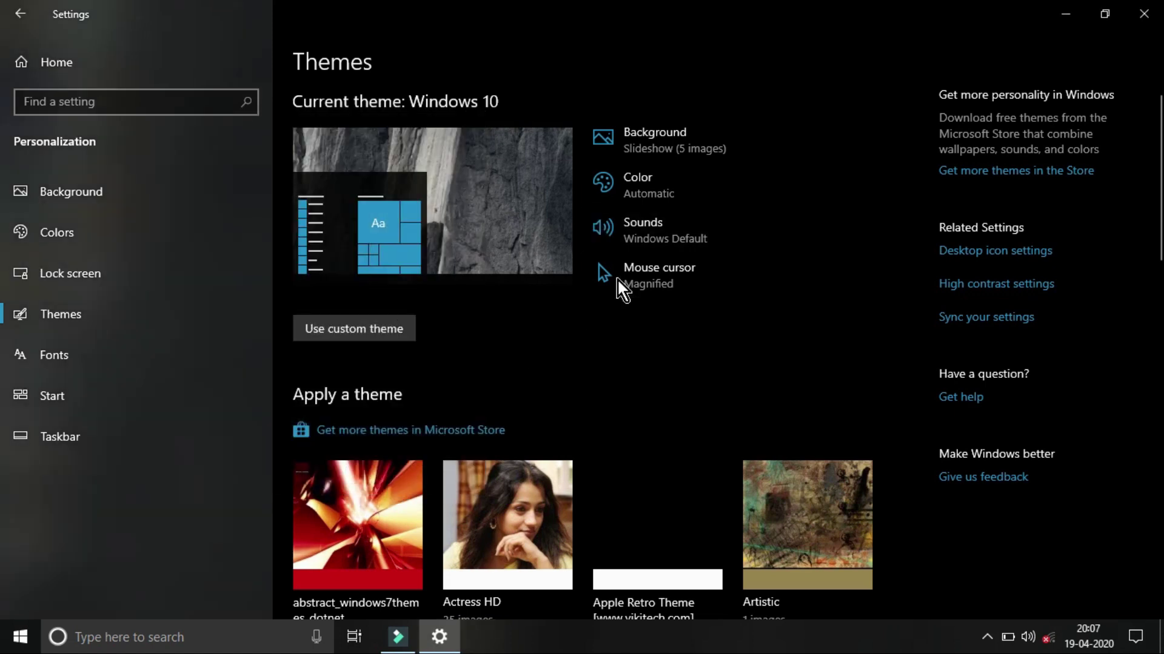